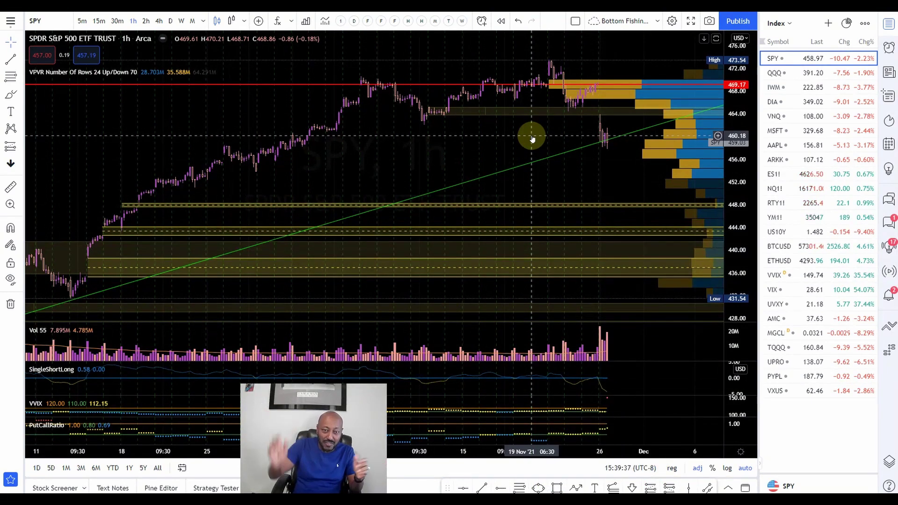
# Step: Mark the late-November SPY decline with a downward green arrow and frame the drop from about 469 to 458 with a red box
pyautogui.scroll(-5, 427, 155)
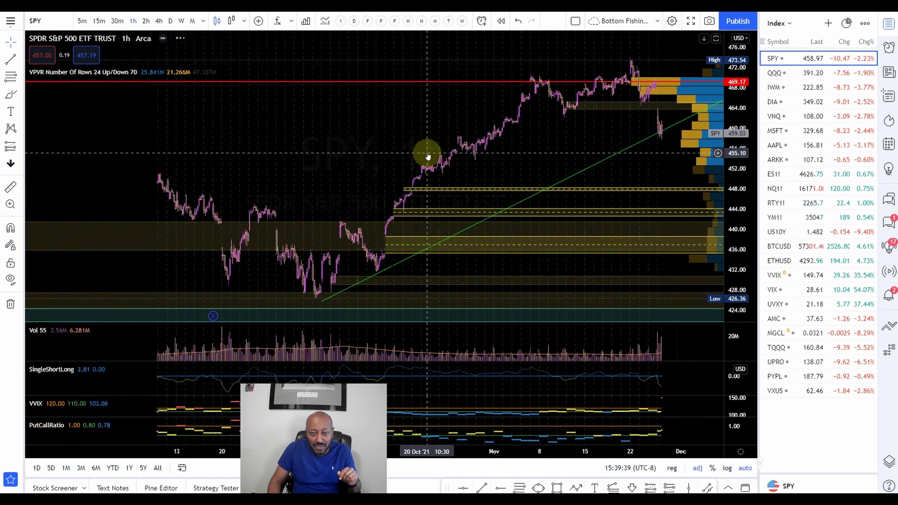
pyautogui.scroll(3, 556, 216)
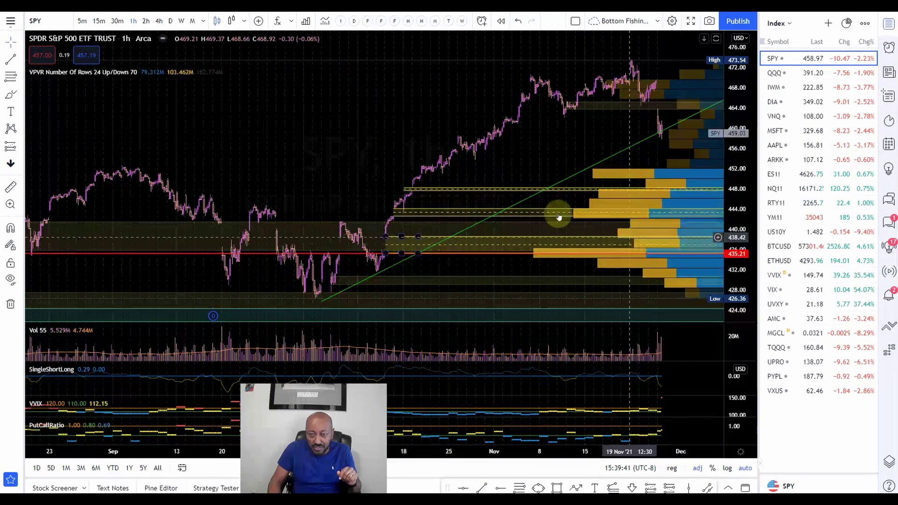
pyautogui.scroll(2, 537, 196)
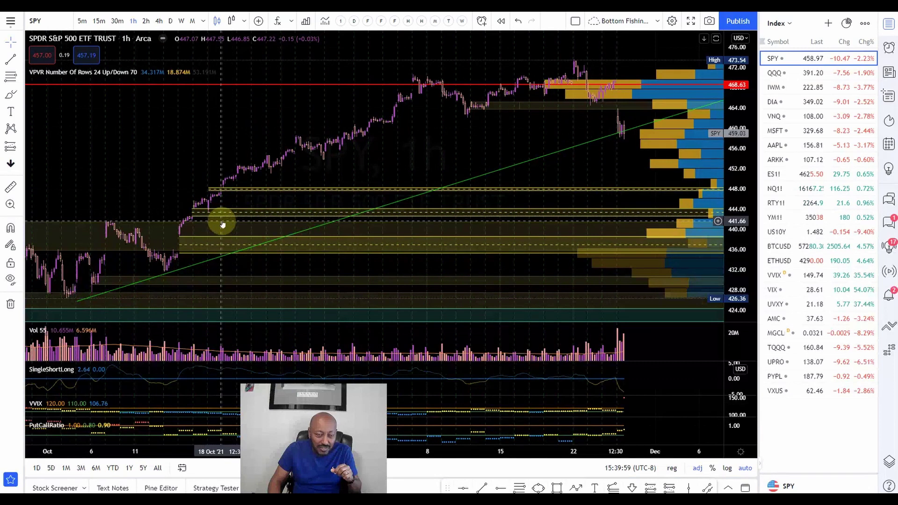
pyautogui.scroll(2, 222, 224)
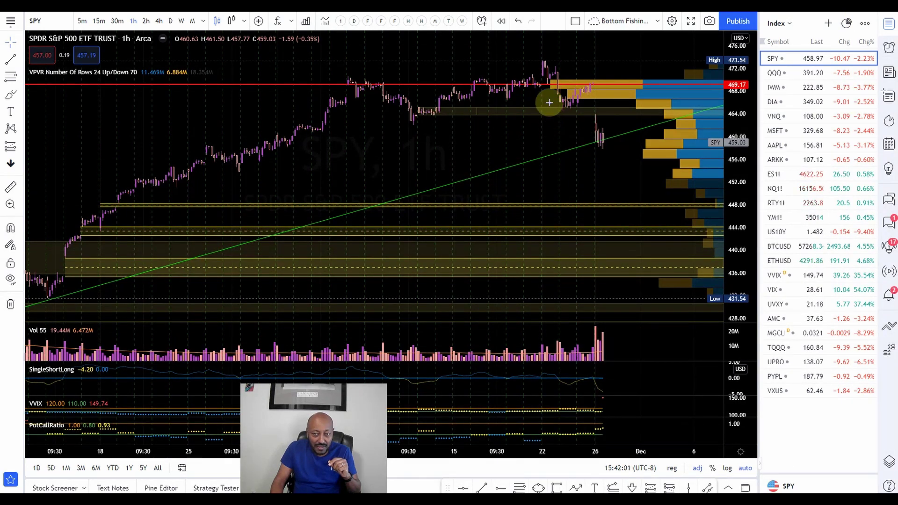
pyautogui.moveTo(526, 74)
pyautogui.mouseDown()
pyautogui.moveTo(537, 106)
pyautogui.moveTo(590, 168)
pyautogui.mouseUp()
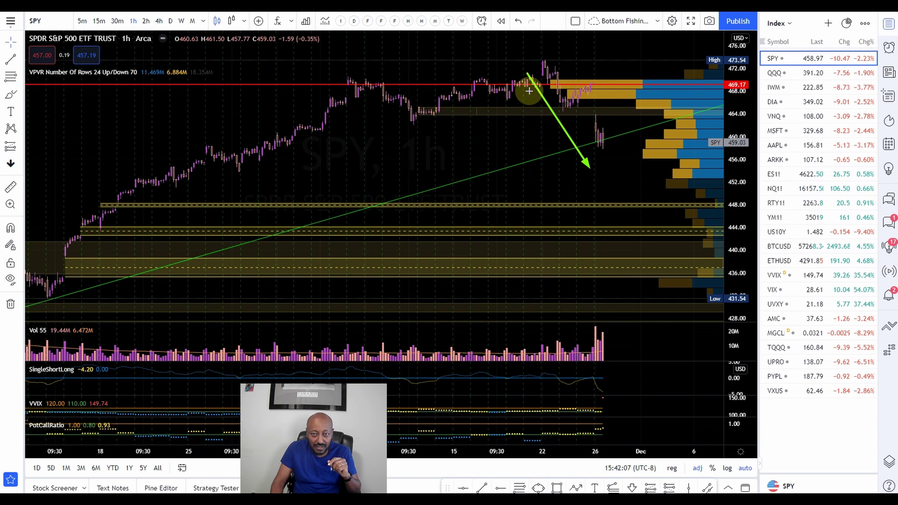
pyautogui.hotkey('alt', 'shift', 'r')
pyautogui.moveTo(549, 85); pyautogui.dragTo(615, 149)
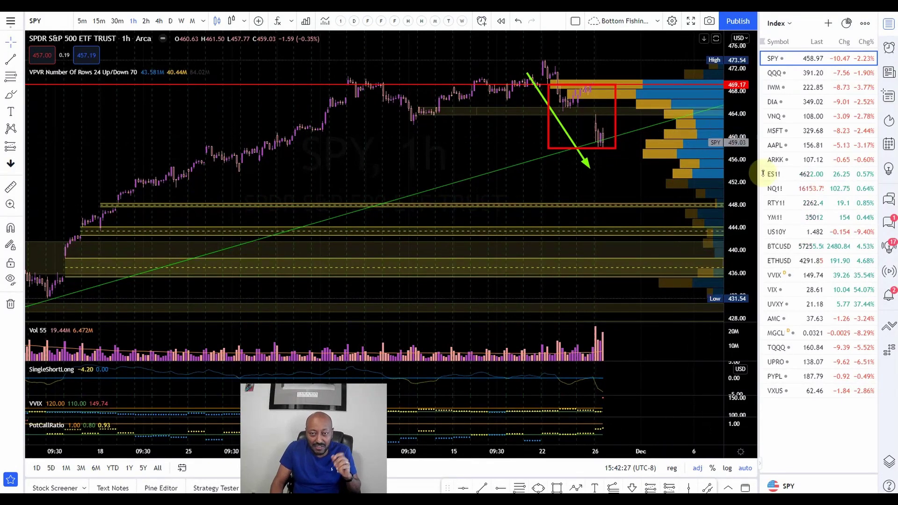
# Step: Draw a rectangle from 473.58 to 470.53, spanning 19 Nov to 7 Dec 2021, and apply the 1H Supply drawing template
pyautogui.click(557, 488)
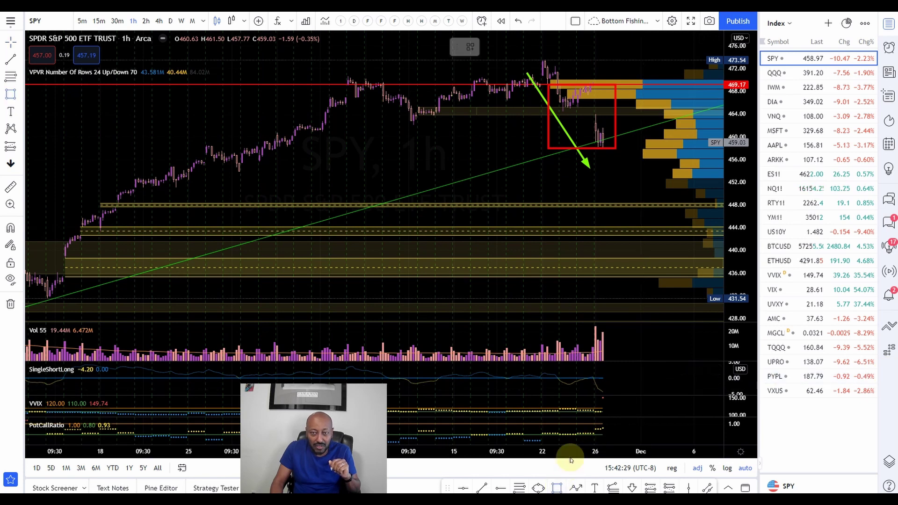
pyautogui.click(544, 65)
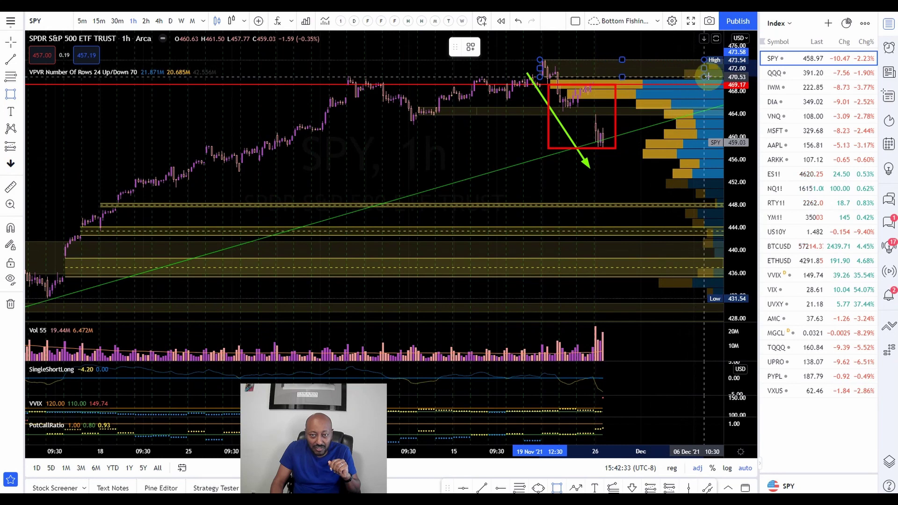
pyautogui.click(723, 77)
pyautogui.rightClick(723, 76)
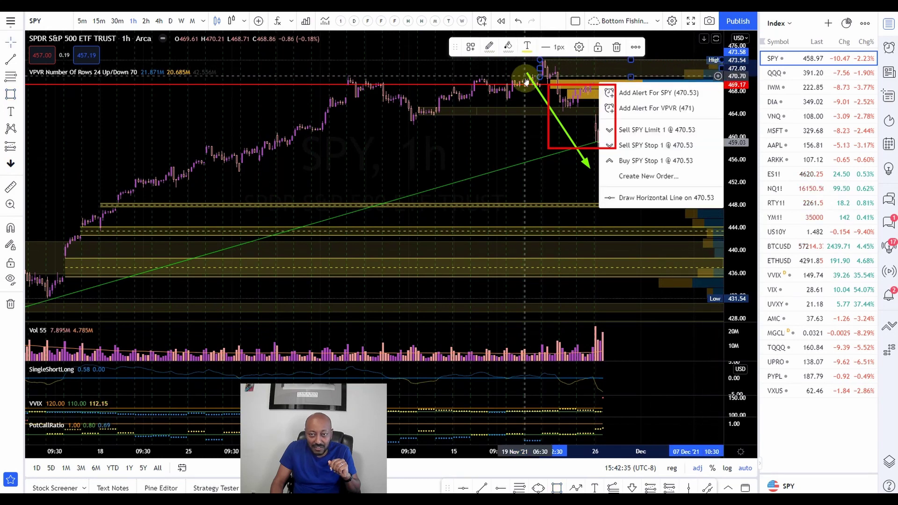
pyautogui.click(471, 47)
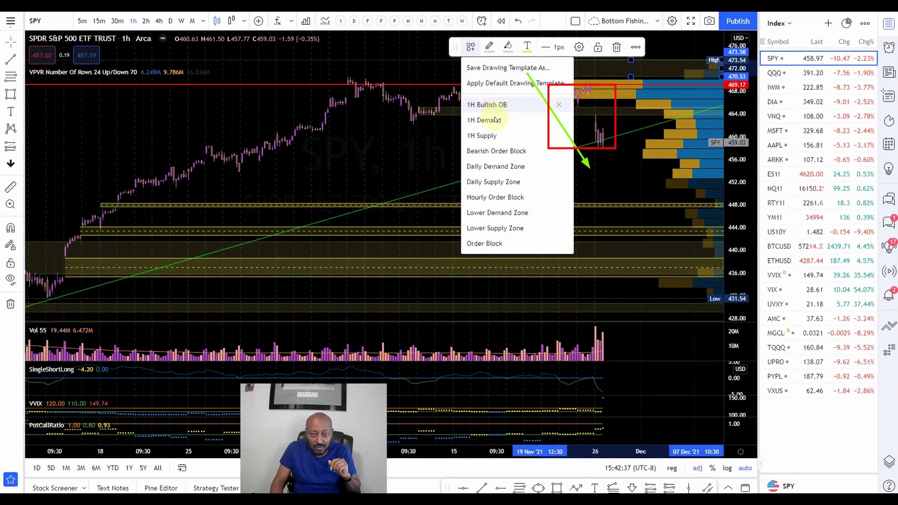
pyautogui.click(487, 136)
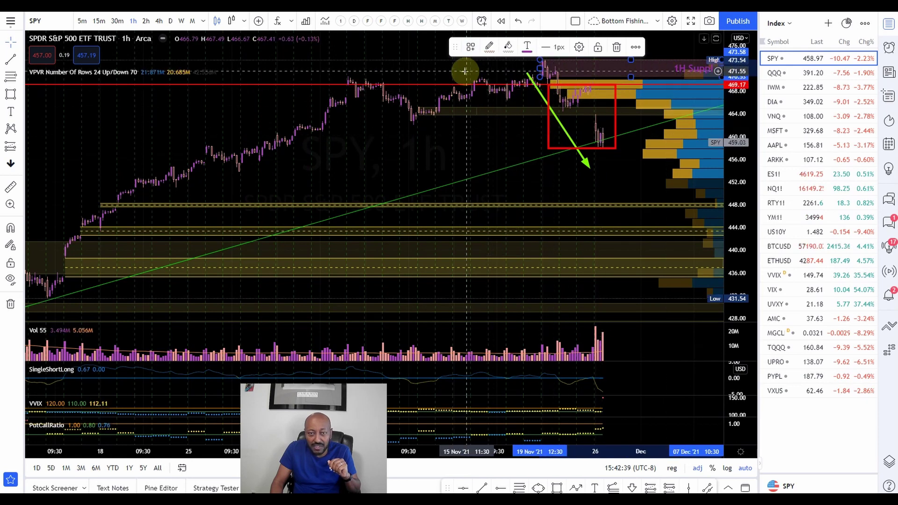
pyautogui.click(449, 70)
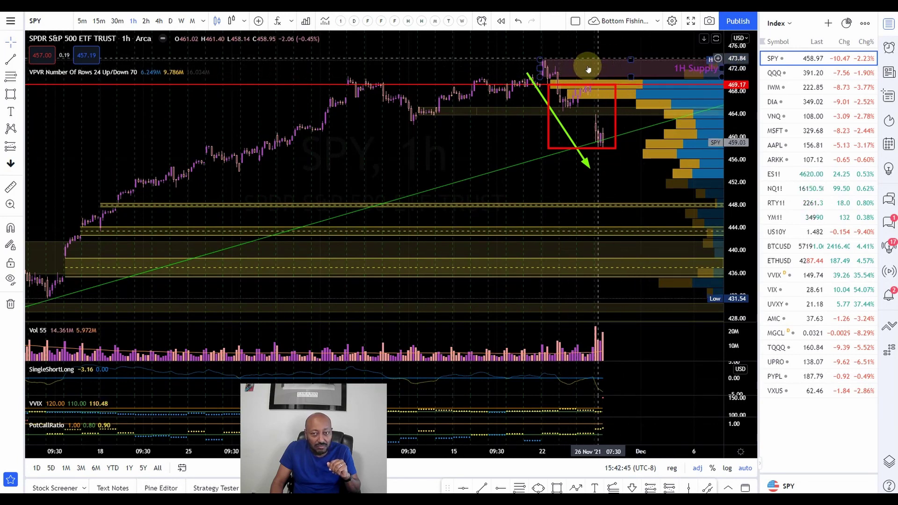
pyautogui.click(600, 71)
# Step: Mark the late-November decline with a red box and the uptrend since mid-October with green arrows, and undo these marks
pyautogui.scroll(2, 507, 128)
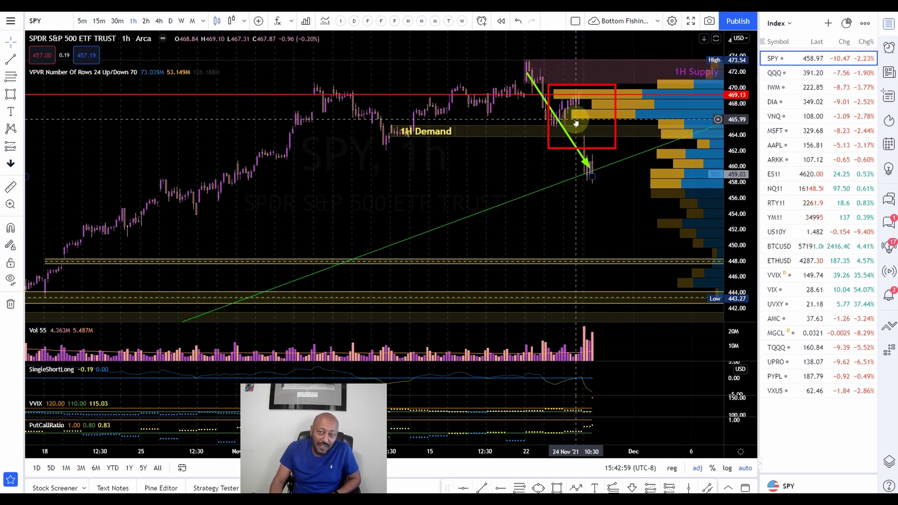
pyautogui.scroll(-2, 595, 94)
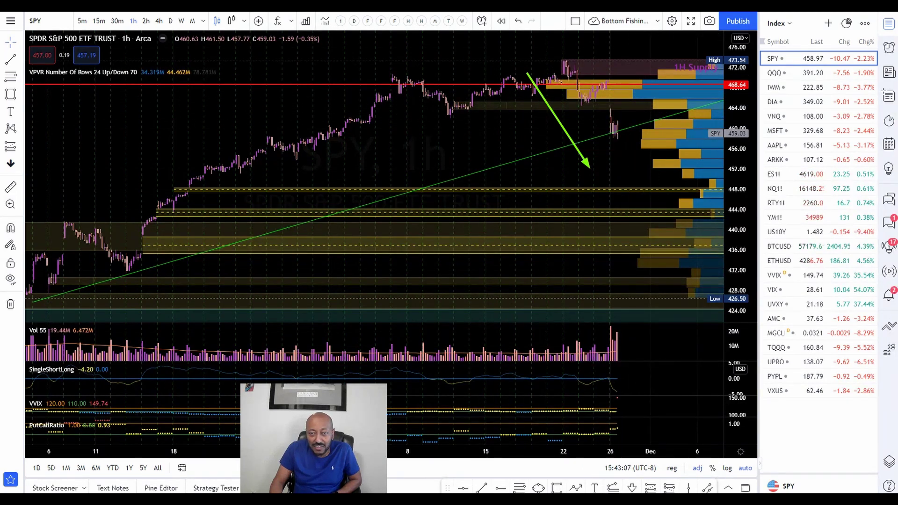
pyautogui.click(569, 72)
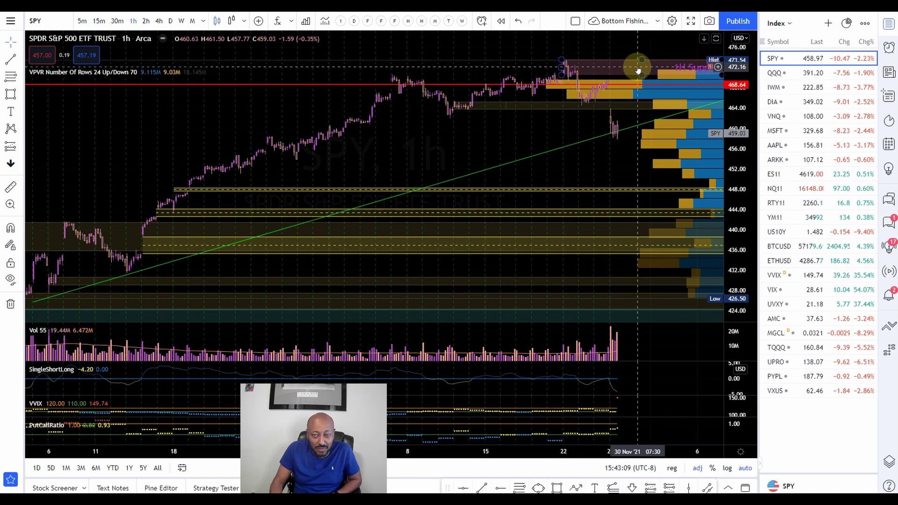
pyautogui.click(599, 75)
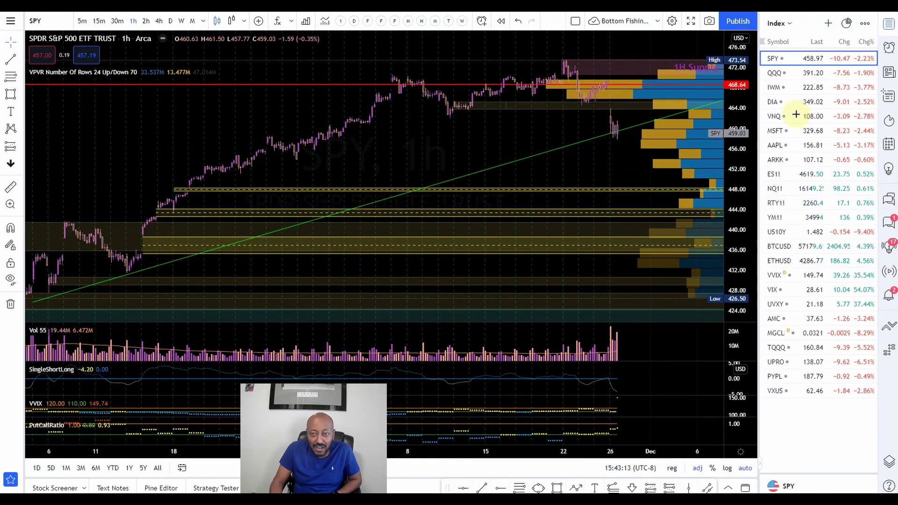
pyautogui.moveTo(557, 66)
pyautogui.mouseDown()
pyautogui.moveTo(632, 121)
pyautogui.moveTo(636, 142)
pyautogui.mouseUp()
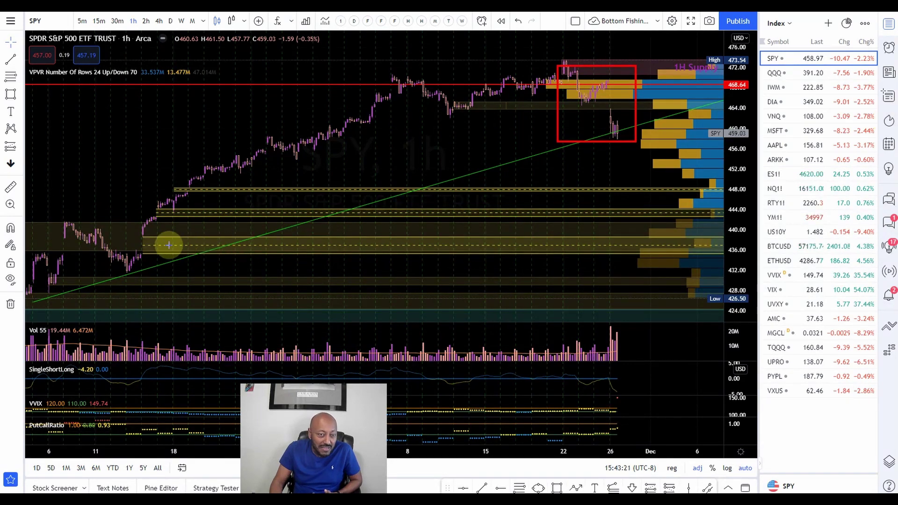
pyautogui.moveTo(141, 258); pyautogui.dragTo(646, 30)
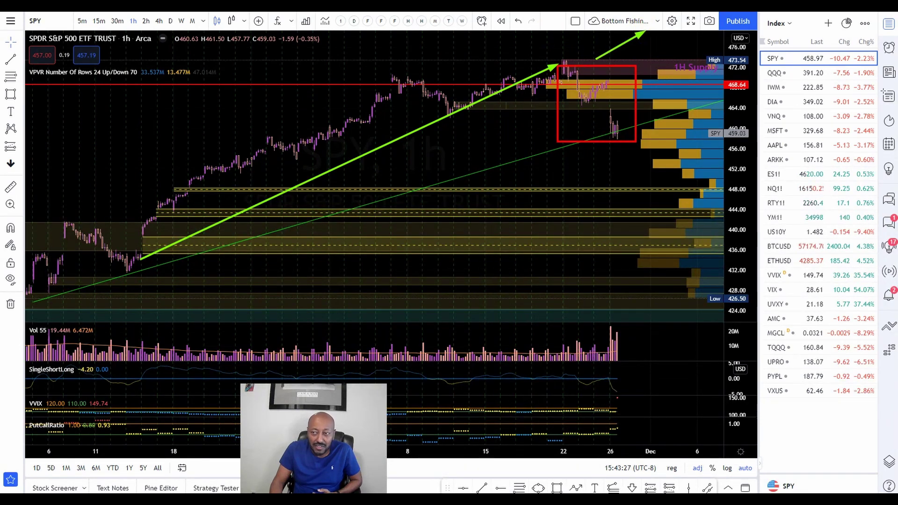
pyautogui.hotkey('ctrl', 'z')
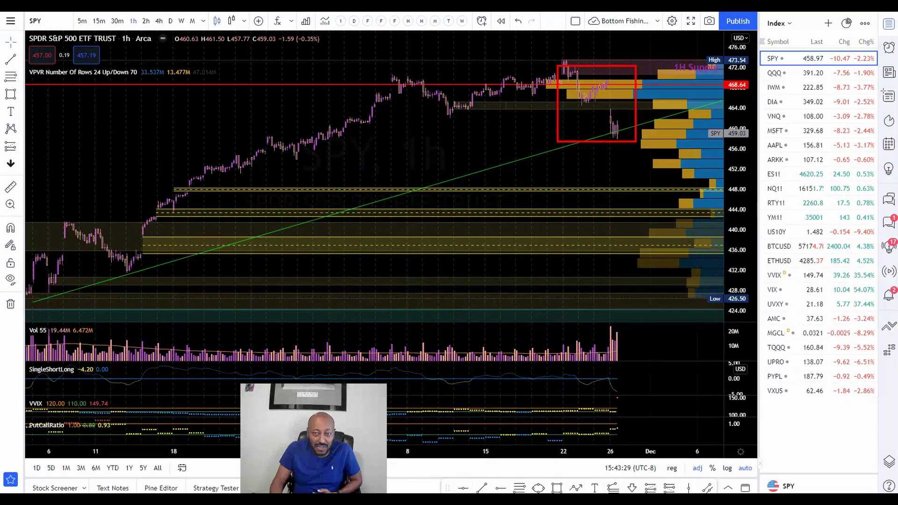
pyautogui.hotkey('ctrl', 'z')
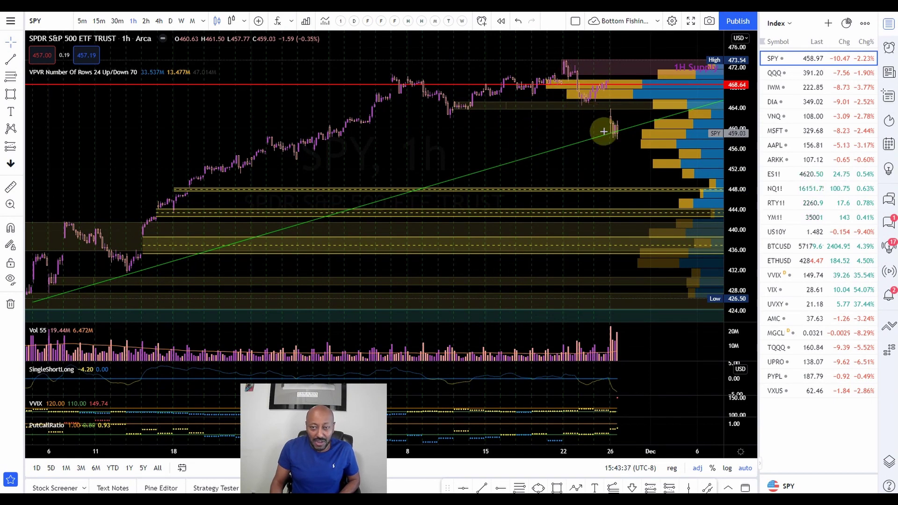
# Step: Frame the latest decline with a red box and sketch the projected price path through the supply zone with green arrows
pyautogui.moveTo(614, 132)
pyautogui.mouseDown()
pyautogui.moveTo(635, 70)
pyautogui.moveTo(665, 126)
pyautogui.mouseUp()
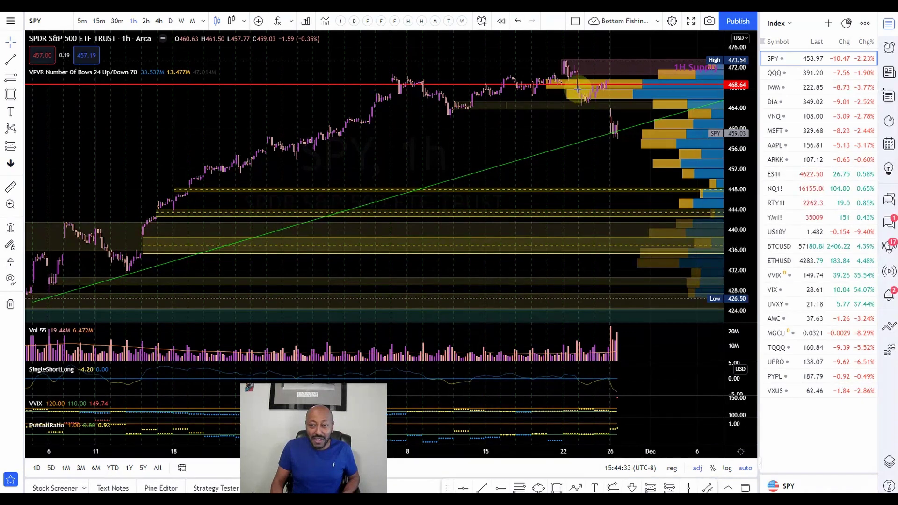
pyautogui.moveTo(572, 86); pyautogui.dragTo(639, 142)
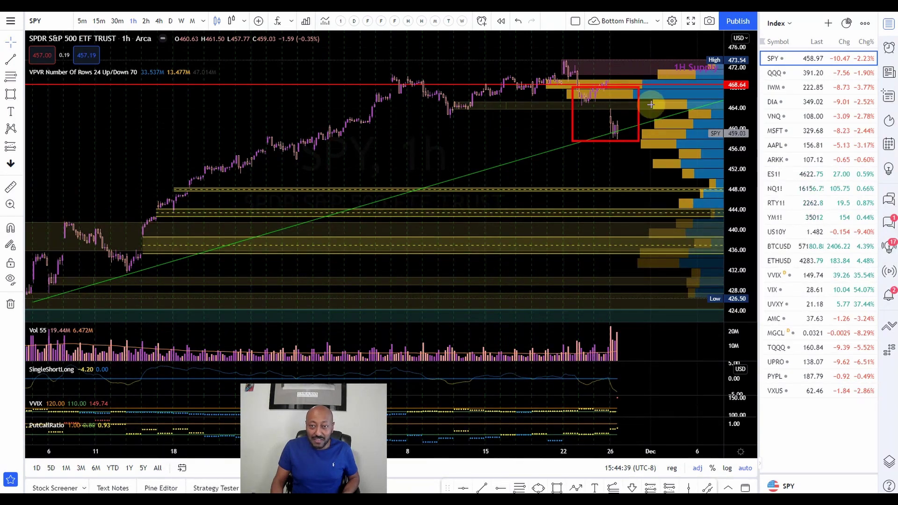
pyautogui.click(645, 73)
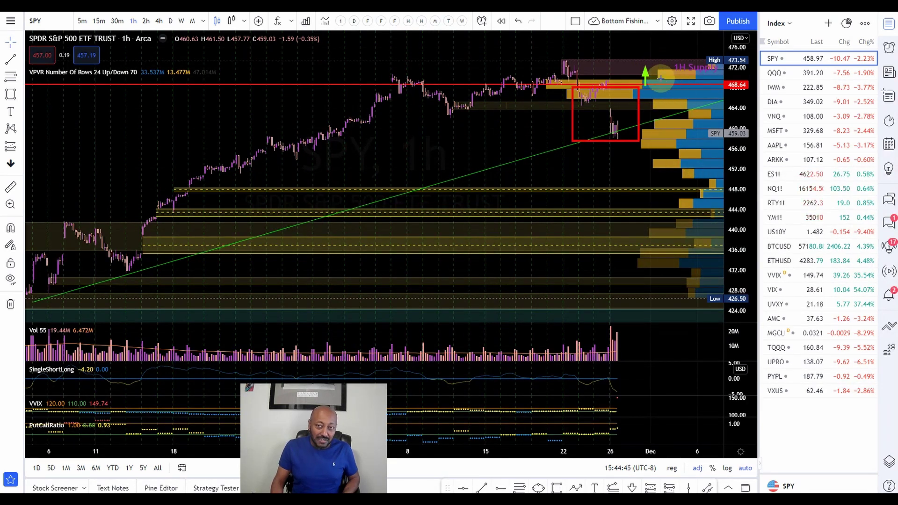
pyautogui.moveTo(658, 72); pyautogui.dragTo(711, 33)
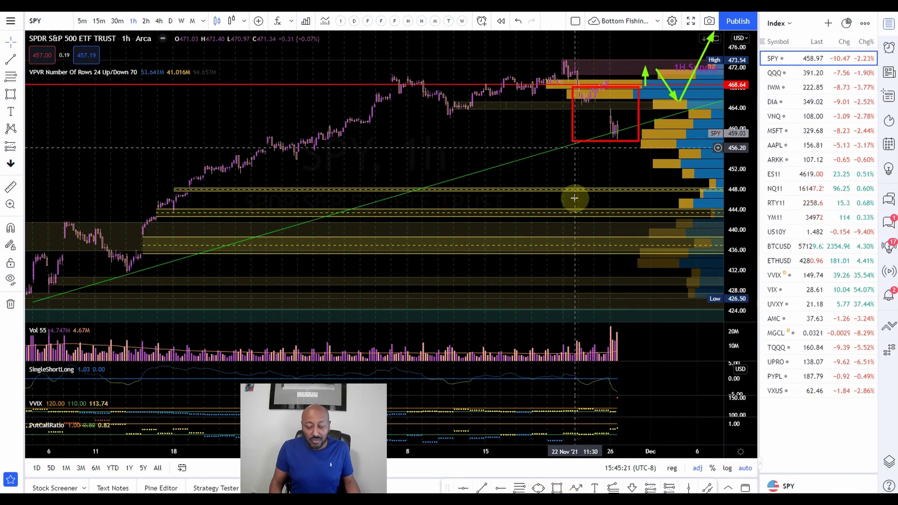
# Step: Draw a rectangle at the early-November consolidation, ending 10 Nov 2021 with its lower edge at 460.19, and apply the 1H Demand template
pyautogui.click(556, 487)
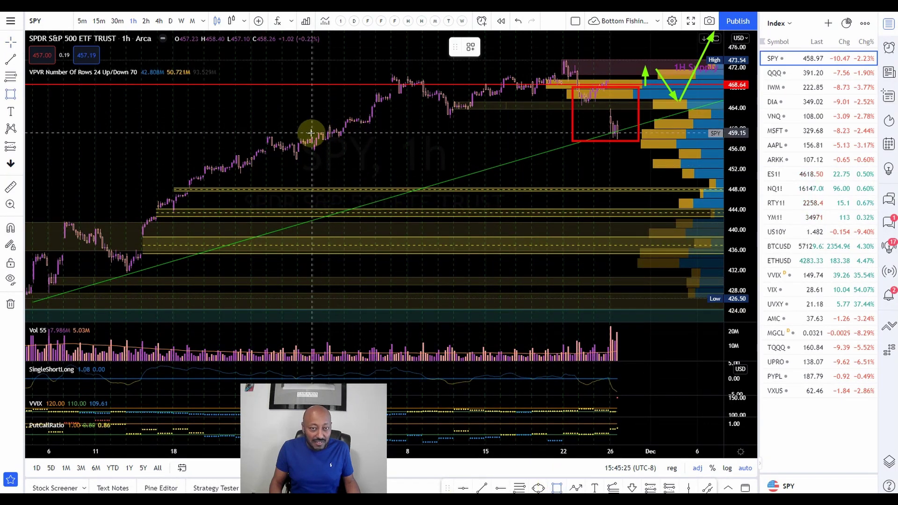
pyautogui.moveTo(346, 117)
pyautogui.mouseDown()
pyautogui.moveTo(361, 130)
pyautogui.moveTo(446, 128)
pyautogui.mouseUp()
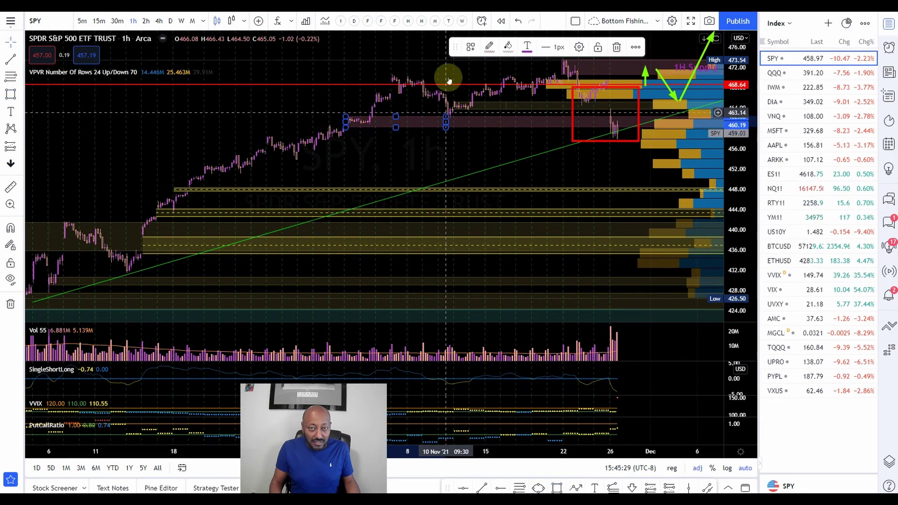
pyautogui.click(470, 47)
pyautogui.click(477, 118)
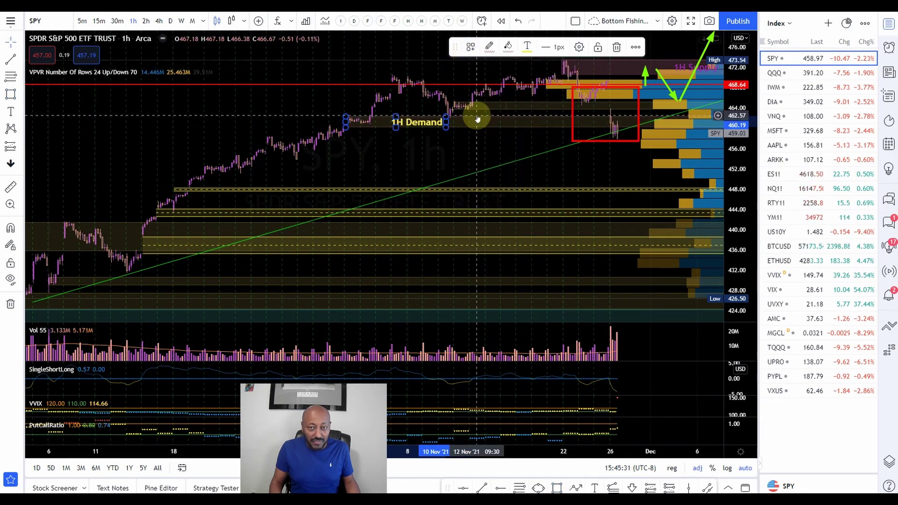
pyautogui.click(425, 145)
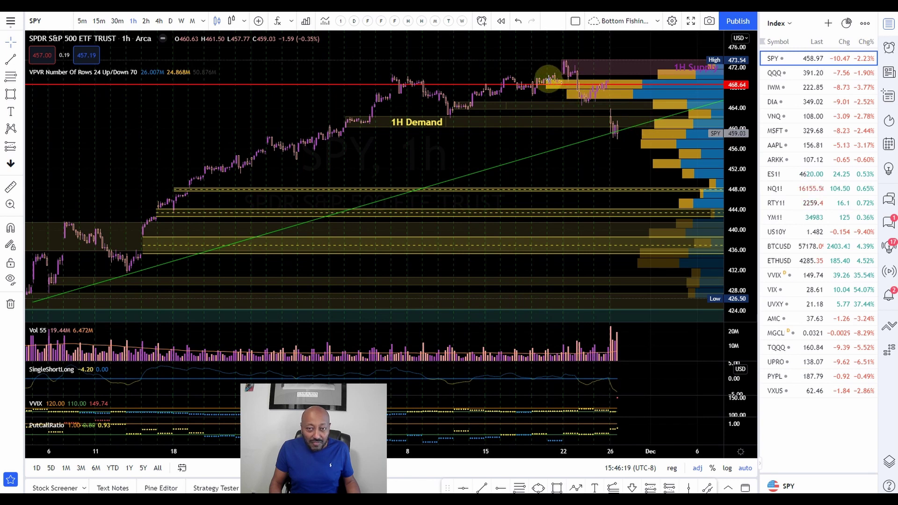
# Step: Frame the high-volume profile rows around 468.64 with a red box and mark the uptrend from the mid-October low with a green arrow
pyautogui.moveTo(549, 94); pyautogui.dragTo(725, 99)
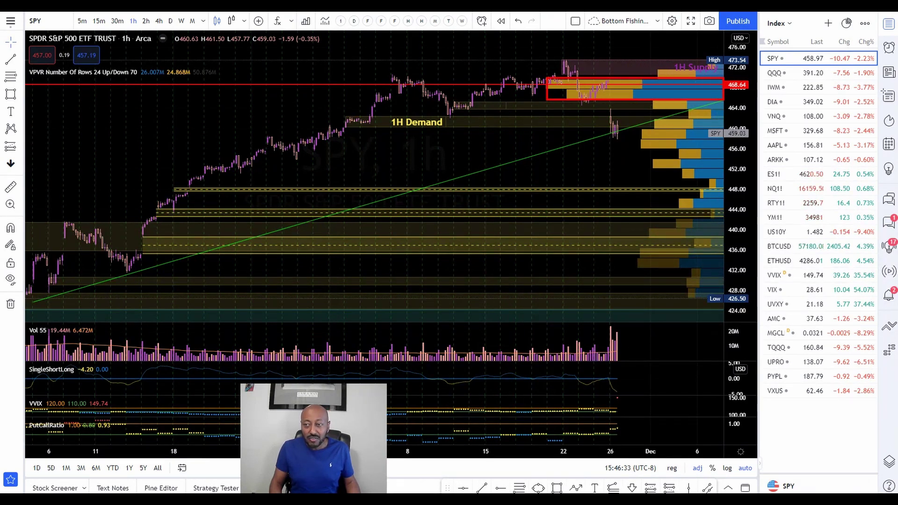
pyautogui.press('Escape')
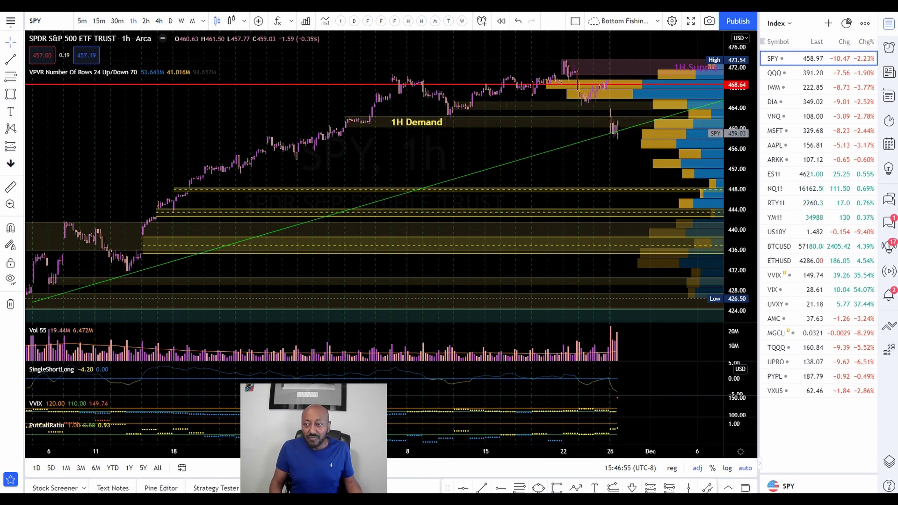
pyautogui.click(134, 268)
pyautogui.click(469, 116)
pyautogui.moveTo(484, 110); pyautogui.dragTo(572, 60)
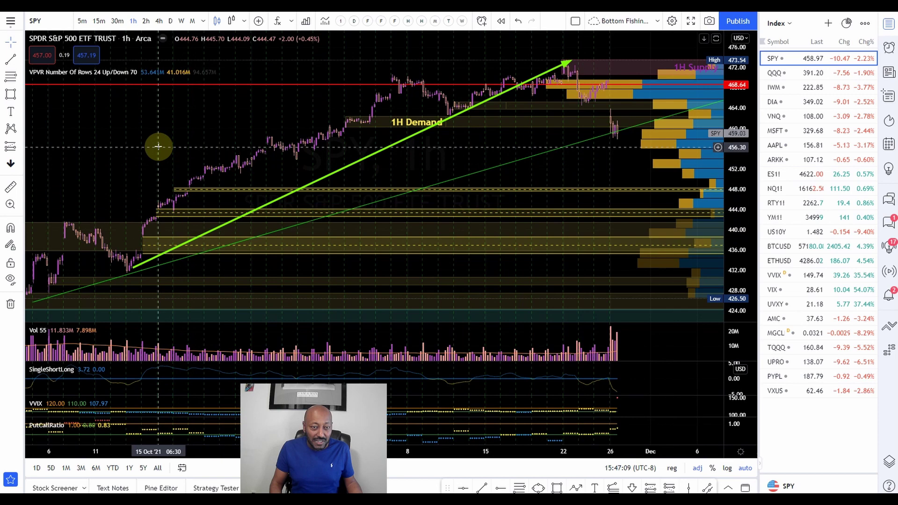
# Step: Undo the green uptrend arrow and bring the mid-October breakout and its demand zones into closer view
pyautogui.scroll(-1, 159, 148)
pyautogui.scroll(4, 159, 148)
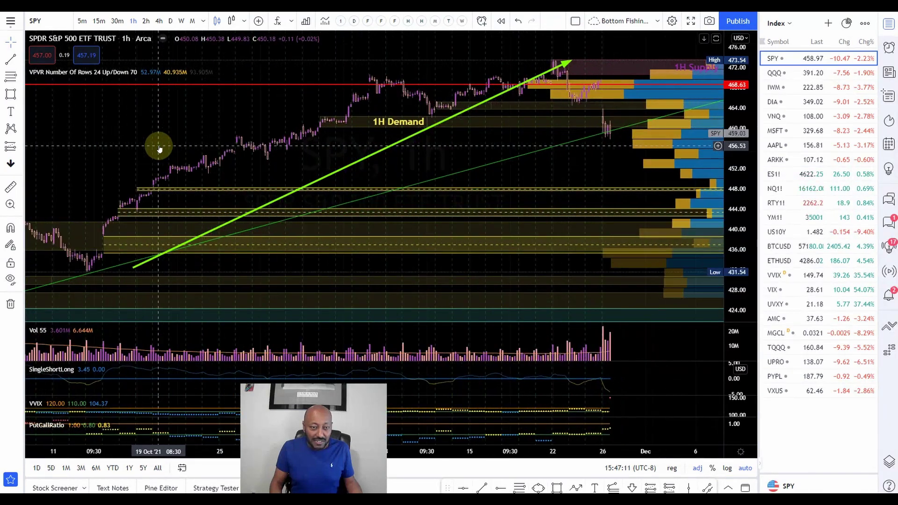
pyautogui.moveTo(136, 141); pyautogui.dragTo(306, 150)
pyautogui.hotkey('ctrl', 'z')
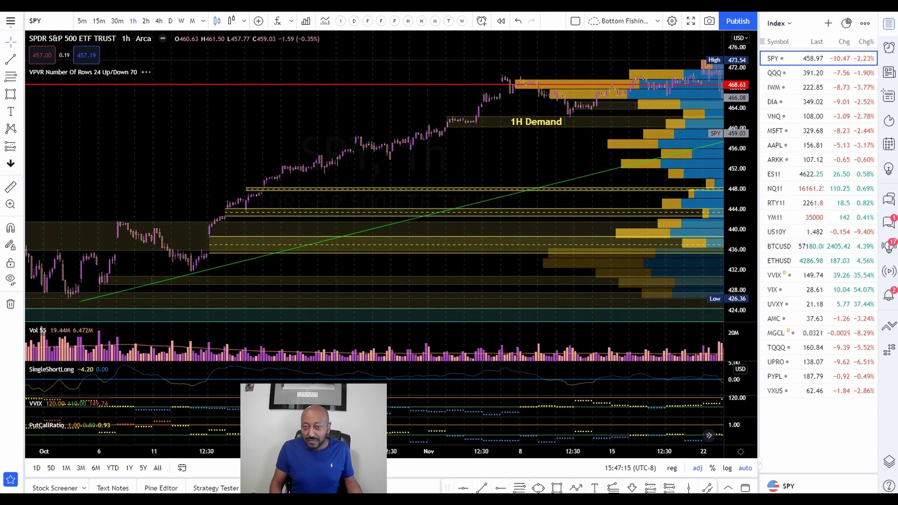
pyautogui.scroll(-3, 309, 266)
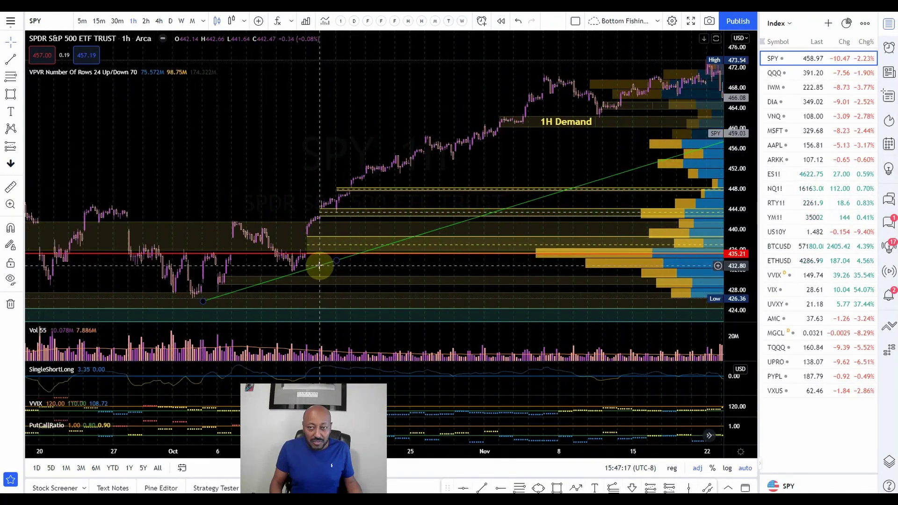
pyautogui.scroll(5, 321, 267)
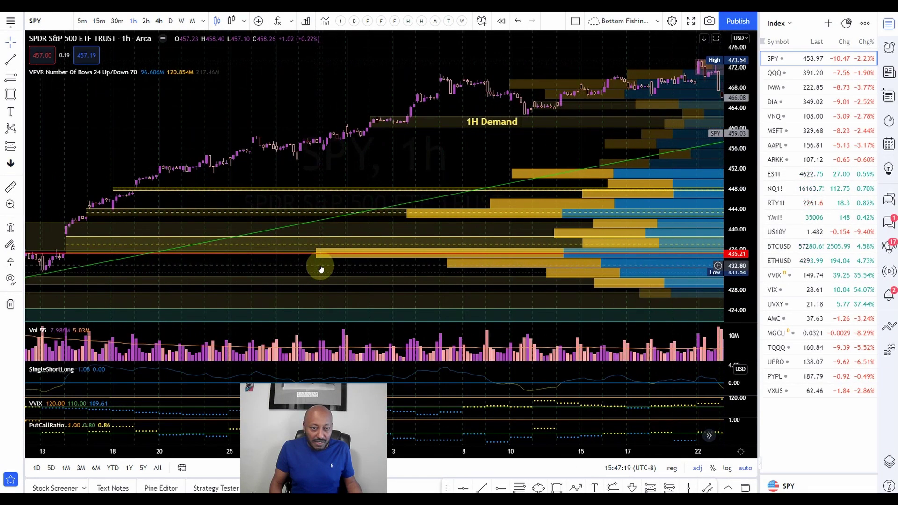
# Step: Examine the rally from the mid-October breakout above its demand zones to the early-November high
pyautogui.moveTo(241, 284); pyautogui.dragTo(618, 271)
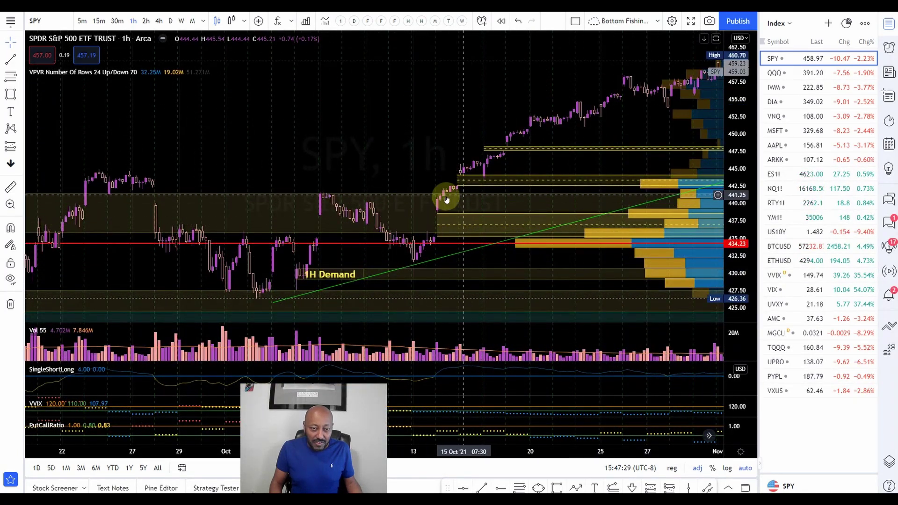
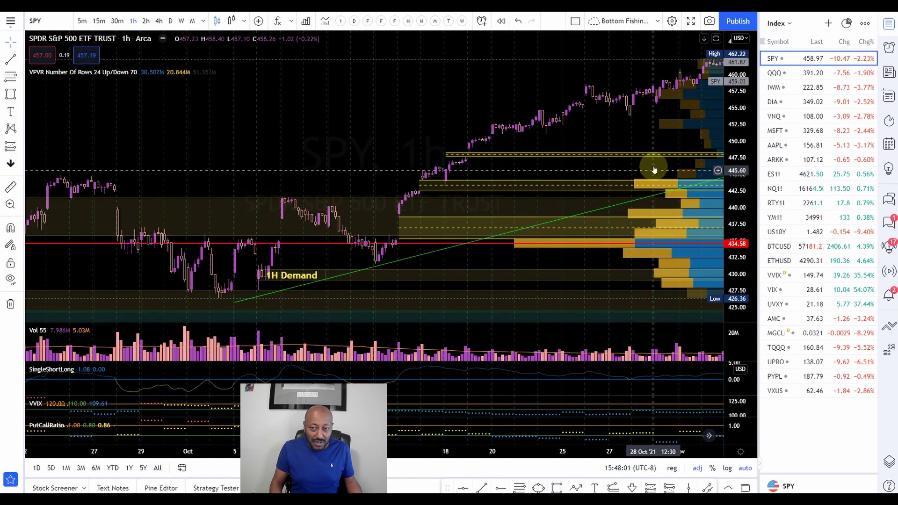
pyautogui.moveTo(664, 158)
pyautogui.mouseDown()
pyautogui.moveTo(614, 151)
pyautogui.moveTo(612, 132)
pyautogui.moveTo(570, 129)
pyautogui.mouseUp()
pyautogui.hotkey('ctrl', 'z')
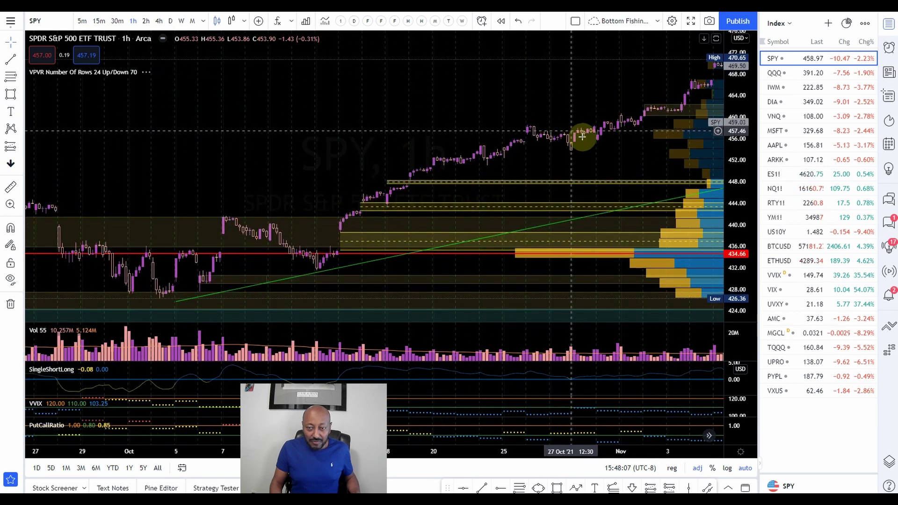
pyautogui.moveTo(653, 162); pyautogui.dragTo(532, 152)
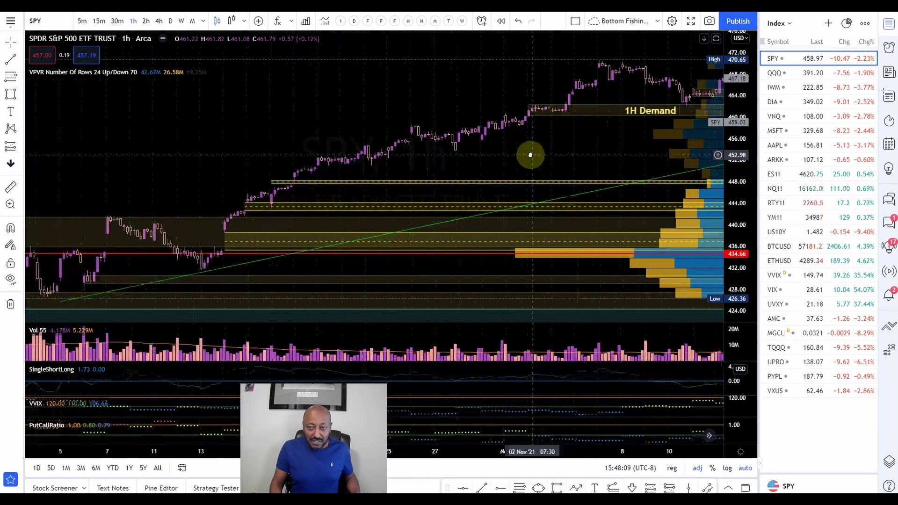
pyautogui.moveTo(620, 214); pyautogui.dragTo(541, 83)
pyautogui.click(489, 176)
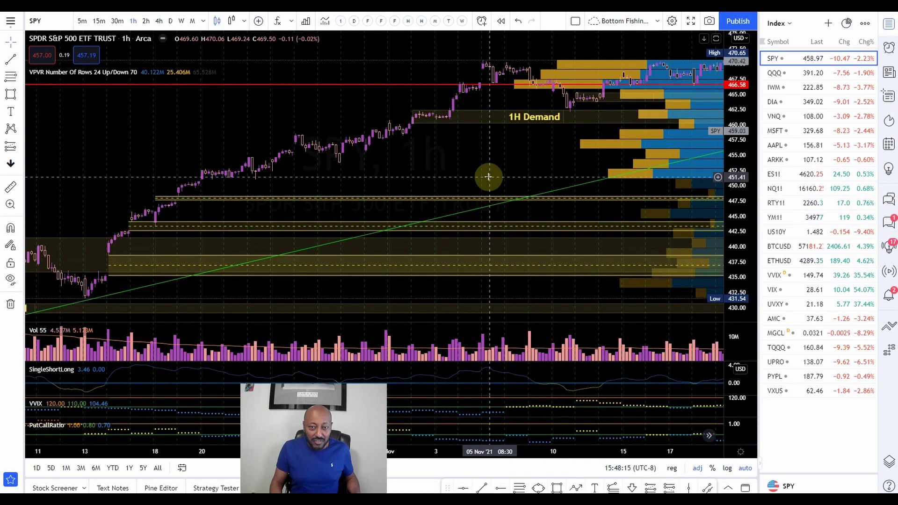
pyautogui.moveTo(489, 175); pyautogui.dragTo(679, 74)
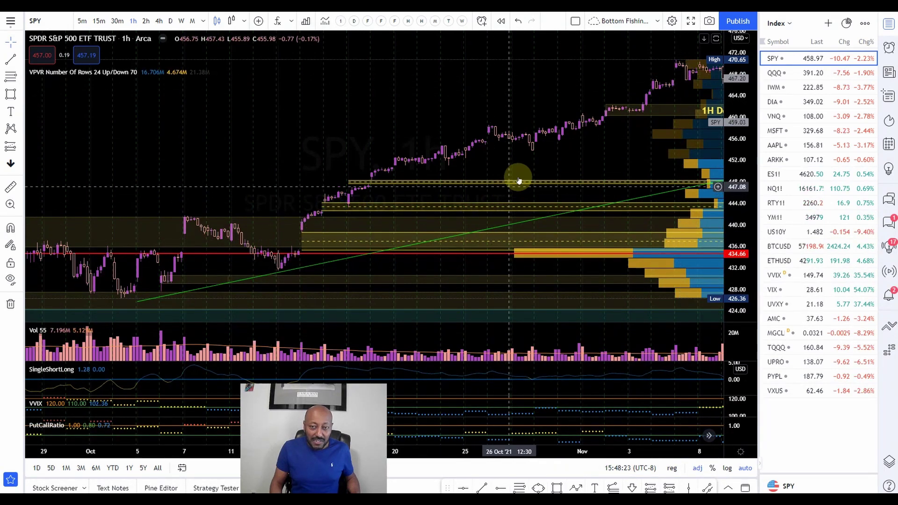
pyautogui.scroll(-1, 522, 175)
pyautogui.scroll(2, 522, 175)
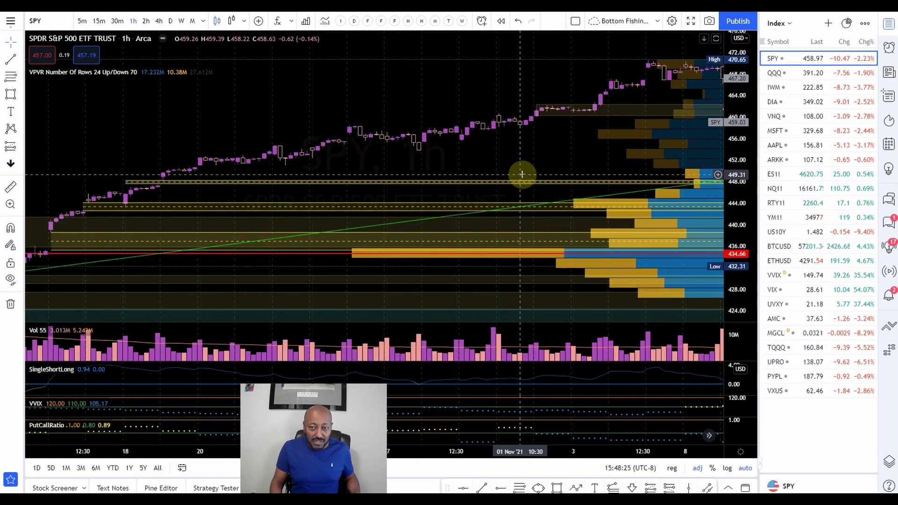
pyautogui.scroll(1, 522, 175)
pyautogui.scroll(1, 524, 175)
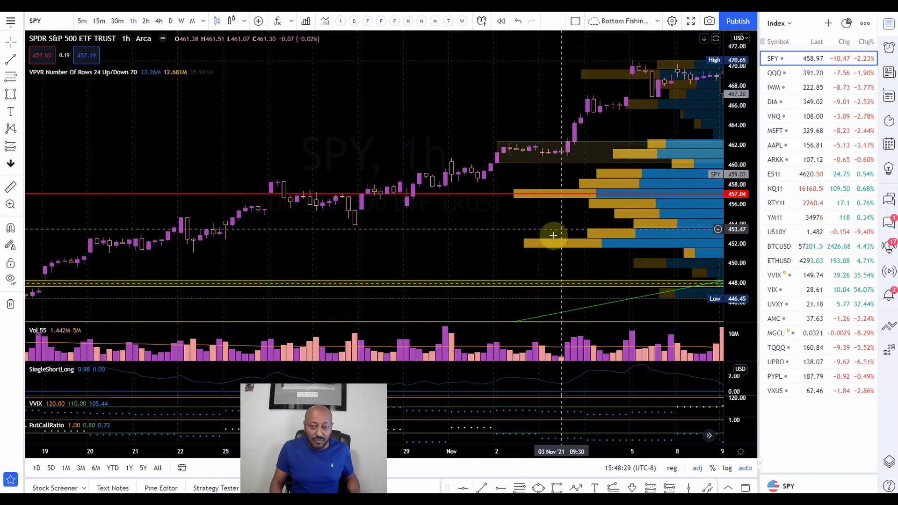
# Step: Examine the two November 1H Demand zones and the price action leading into the late-November drop
pyautogui.moveTo(524, 227); pyautogui.dragTo(378, 231)
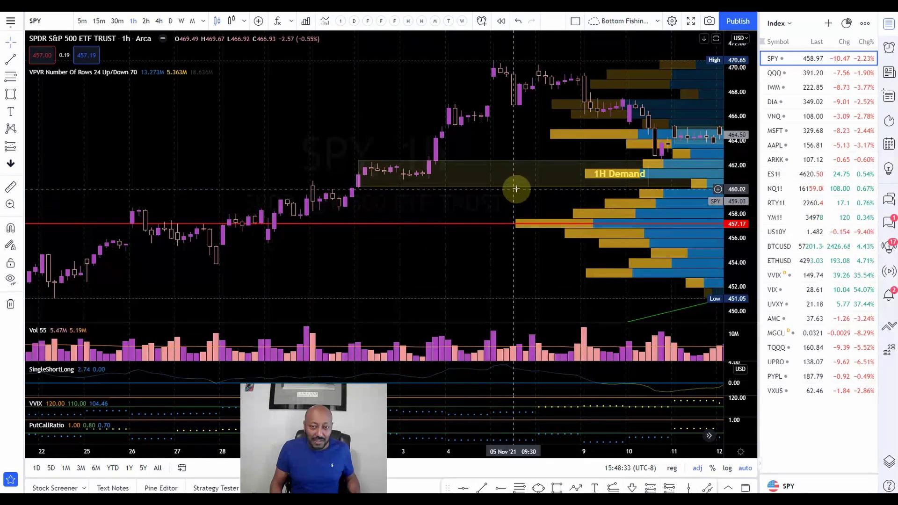
pyautogui.moveTo(514, 200); pyautogui.dragTo(403, 207)
pyautogui.scroll(-1, 407, 202)
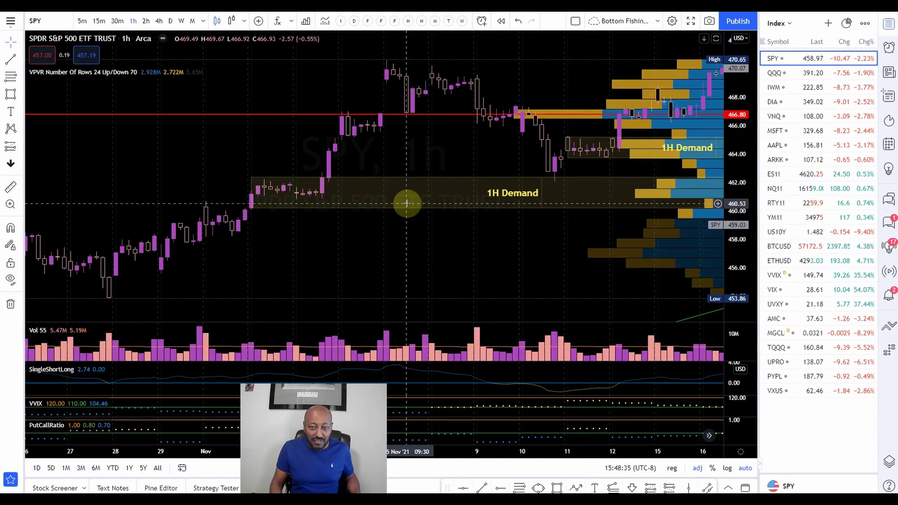
pyautogui.scroll(-1, 548, 240)
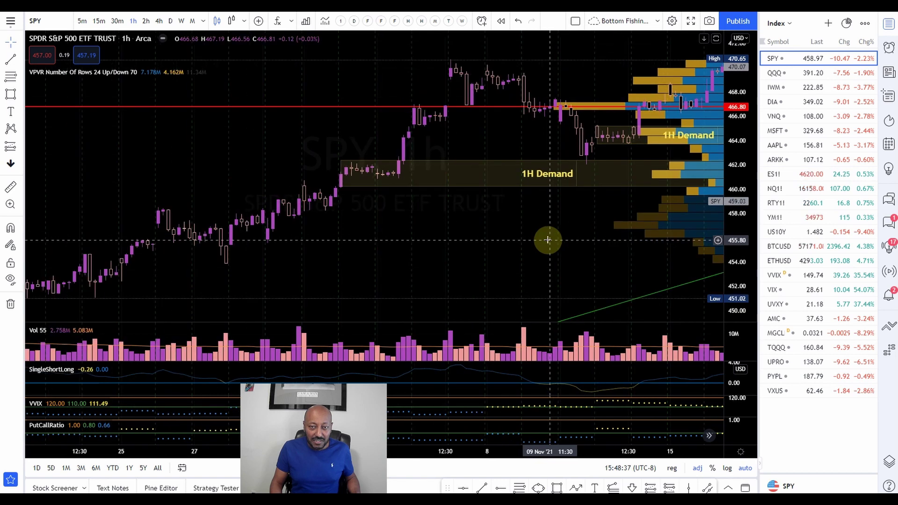
pyautogui.scroll(-1, 594, 239)
pyautogui.moveTo(525, 242); pyautogui.dragTo(351, 237)
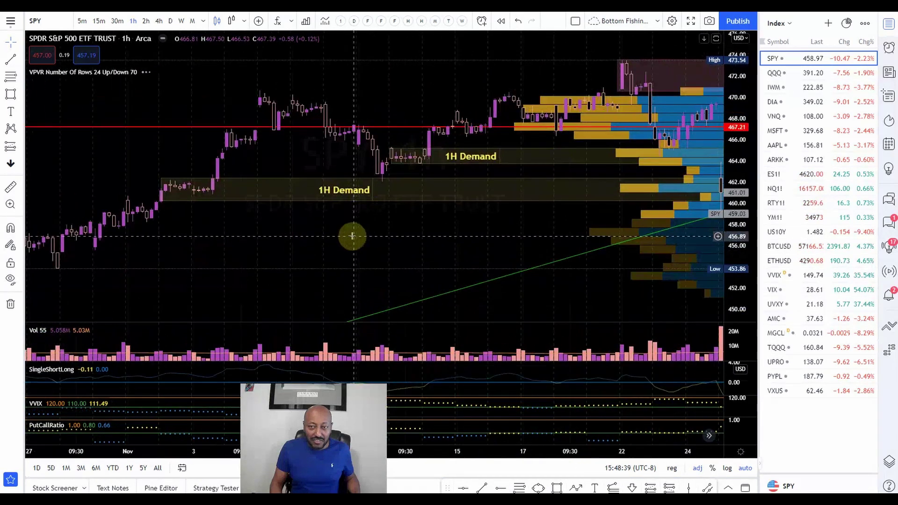
pyautogui.scroll(-1, 547, 225)
pyautogui.scroll(-1, 547, 225)
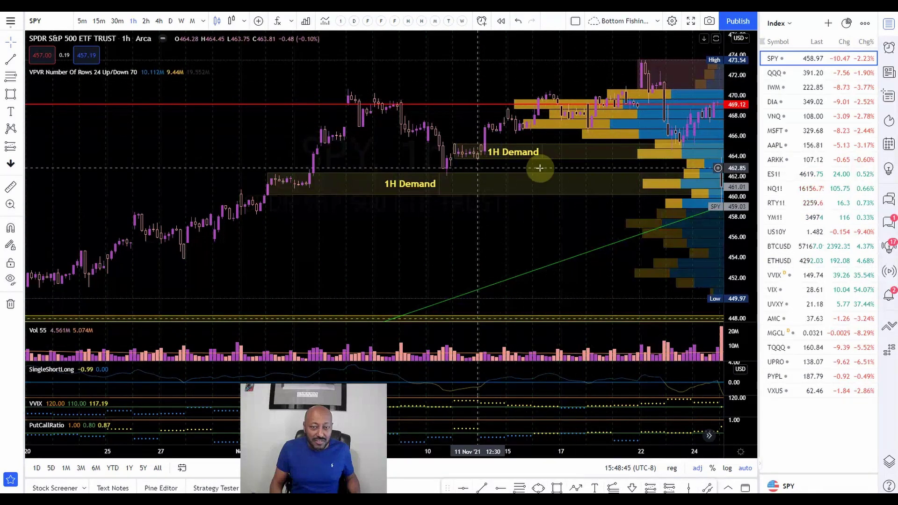
pyautogui.scroll(-1, 376, 214)
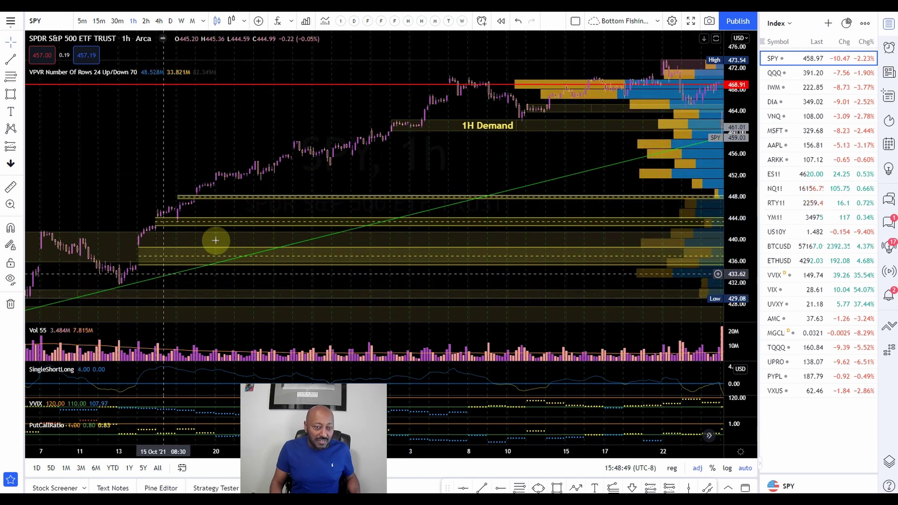
pyautogui.moveTo(461, 166); pyautogui.dragTo(345, 170)
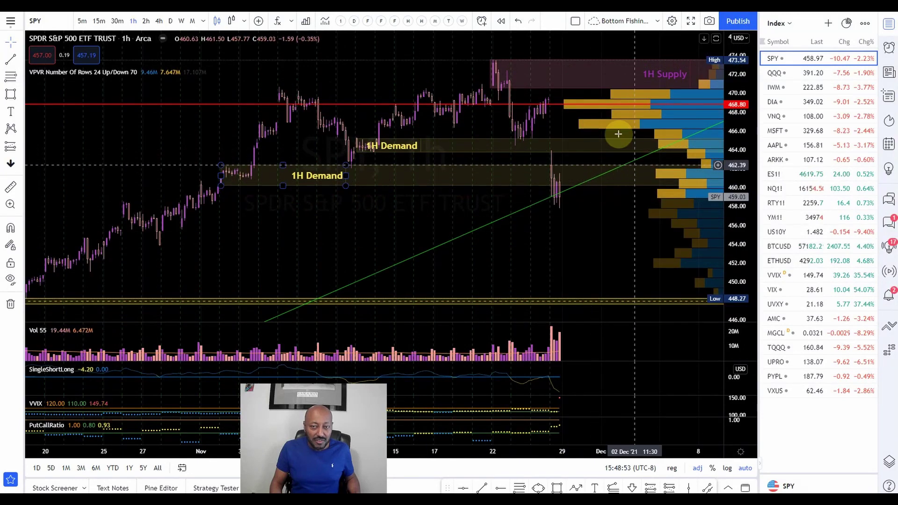
# Step: Review the wider SPY trend from August through late November against the demand zones and the rising green trendline
pyautogui.scroll(-3, 377, 211)
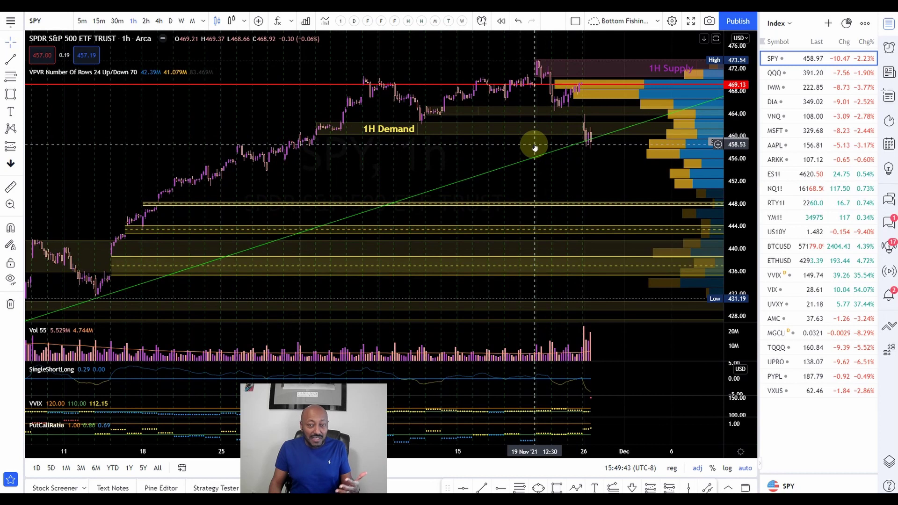
pyautogui.scroll(-3, 550, 138)
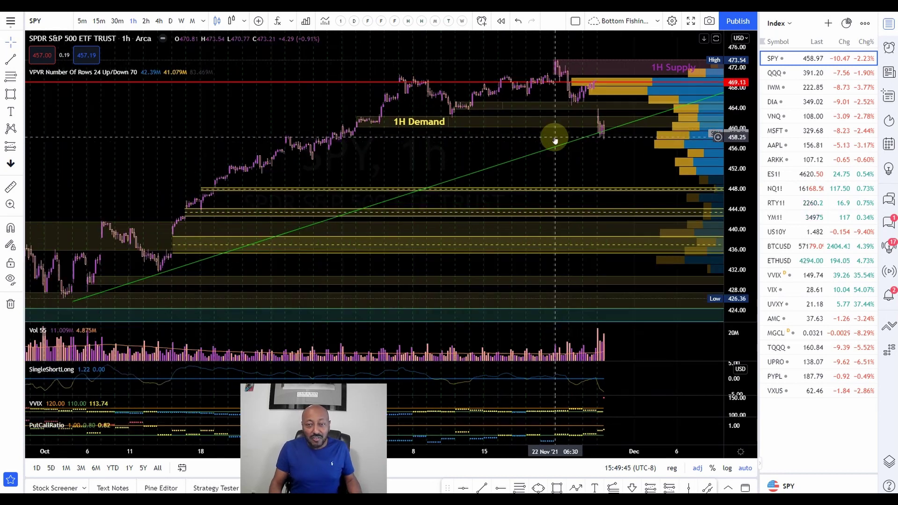
pyautogui.scroll(-2, 554, 137)
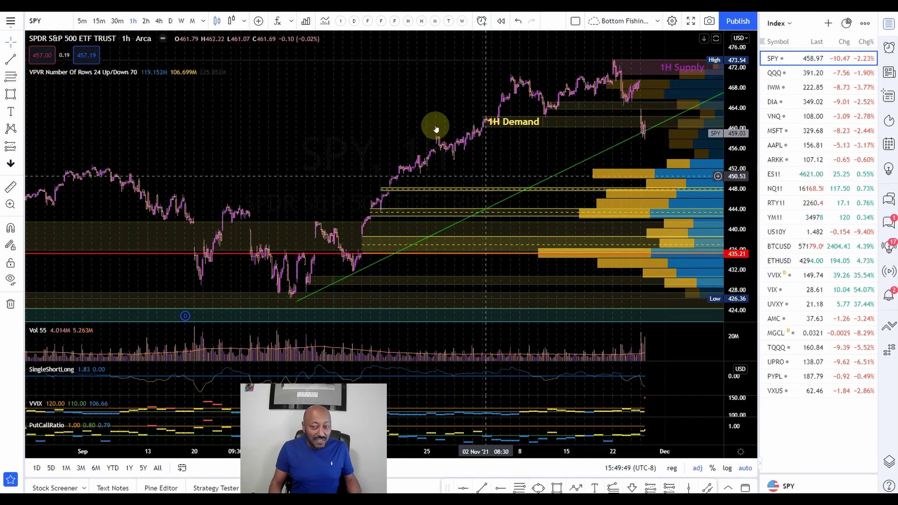
pyautogui.scroll(-2, 442, 108)
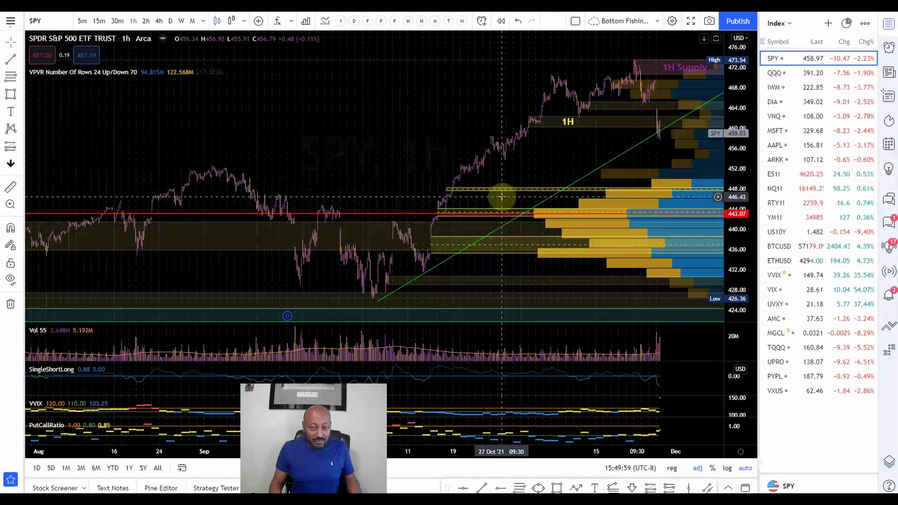
pyautogui.scroll(3, 374, 241)
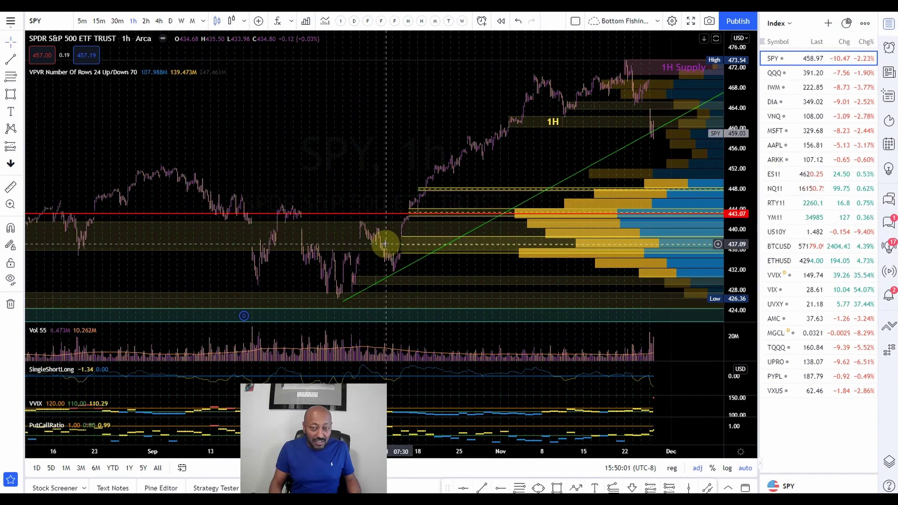
pyautogui.scroll(2, 386, 245)
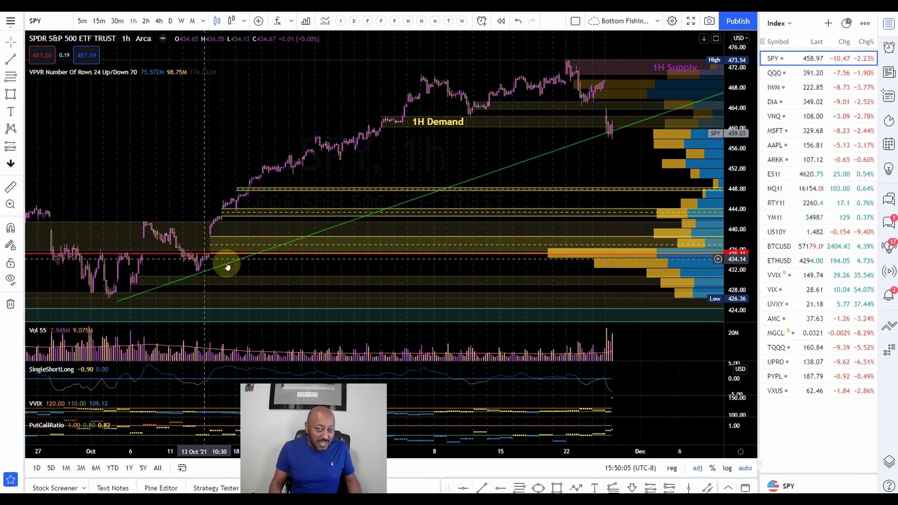
pyautogui.scroll(2, 257, 246)
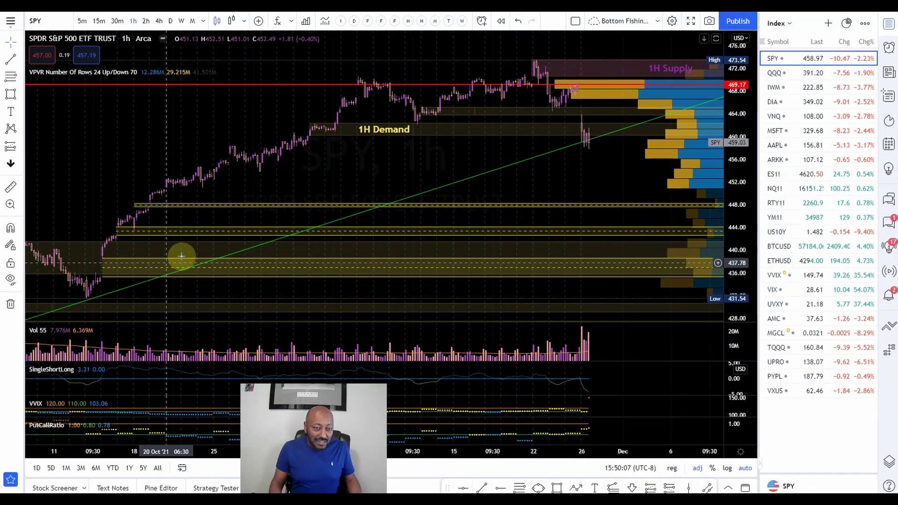
pyautogui.moveTo(506, 193); pyautogui.dragTo(448, 197)
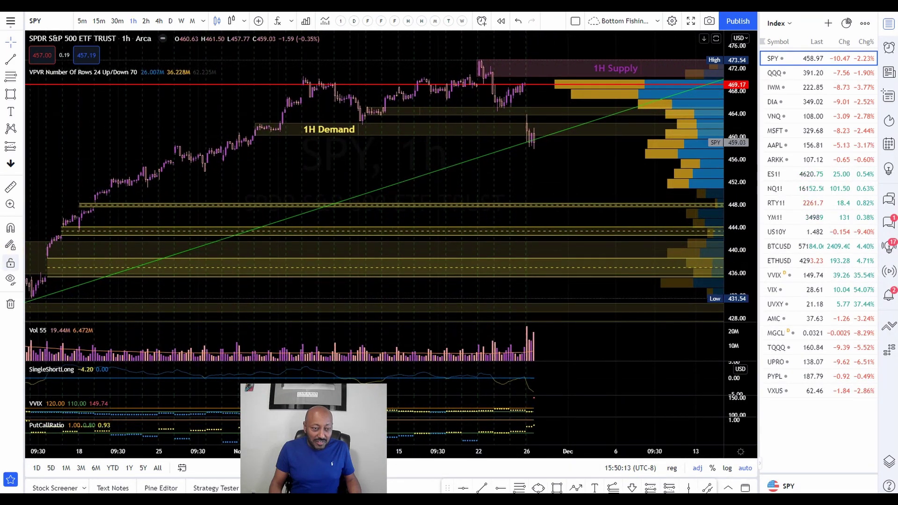
pyautogui.click(42, 299)
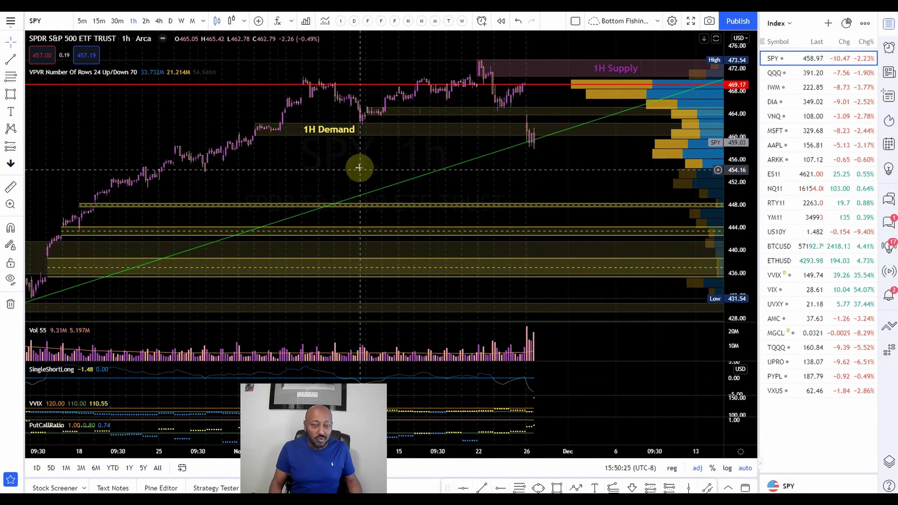
# Step: Place a vertical line at the mid-October low on 13 Oct 2021, 06:30
pyautogui.scroll(-5, 358, 164)
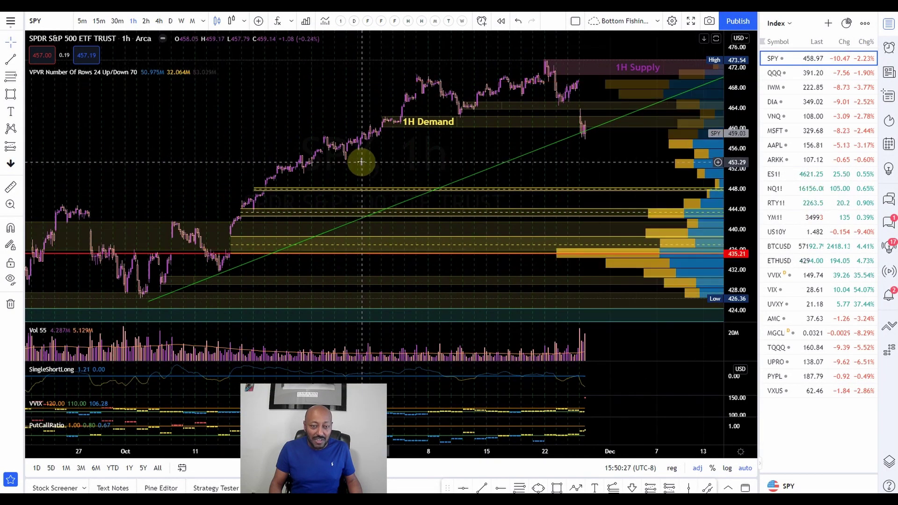
pyautogui.scroll(5, 361, 163)
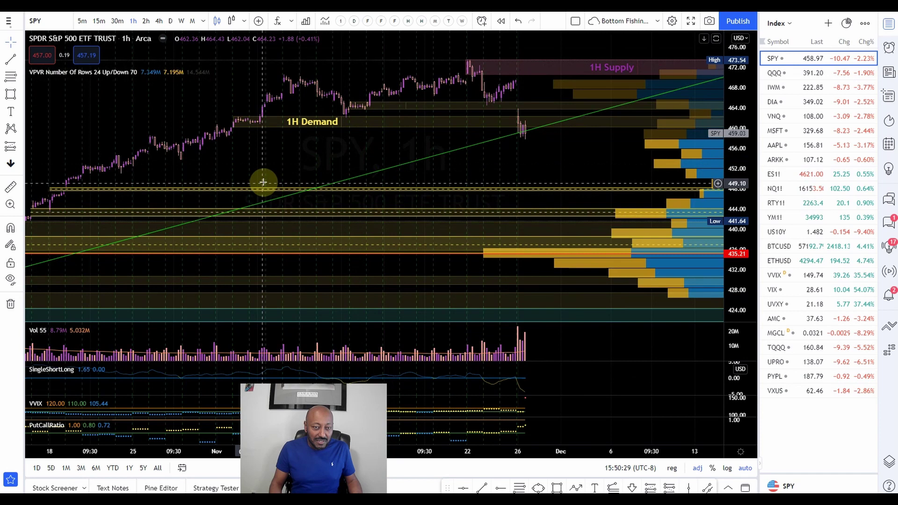
pyautogui.moveTo(376, 187); pyautogui.dragTo(465, 206)
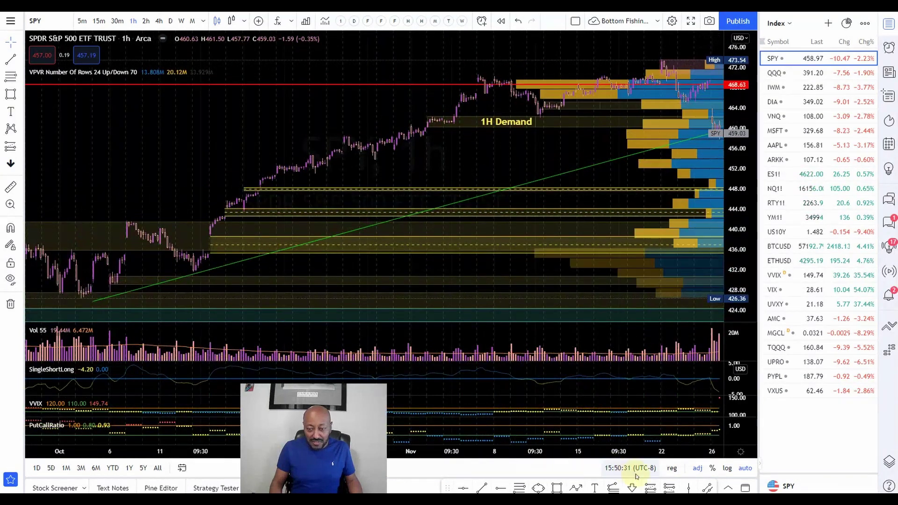
pyautogui.click(690, 487)
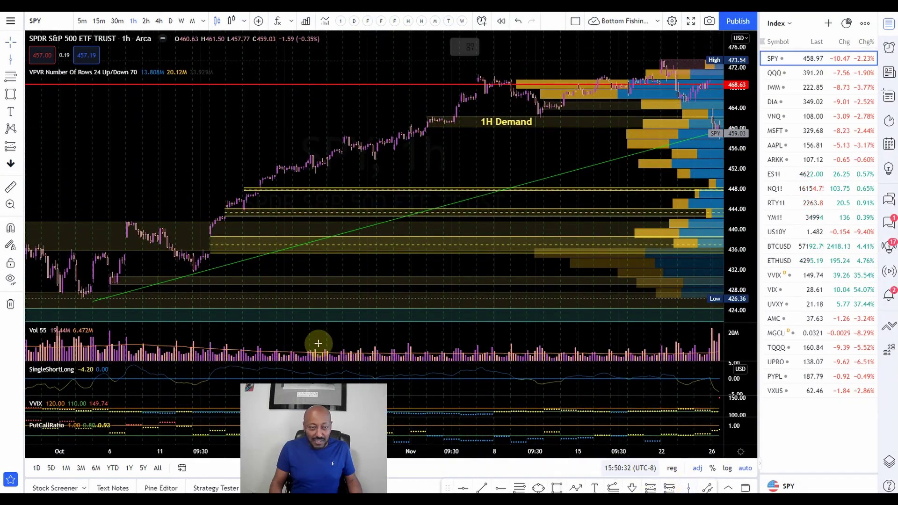
pyautogui.click(193, 286)
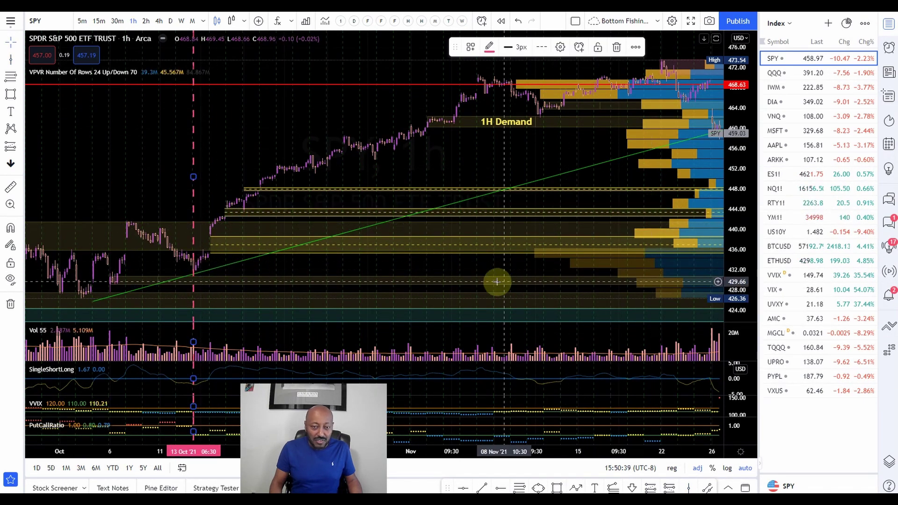
# Step: Draw a Fibonacci retracement from the 13 Oct 2021 low at 431.43, extending it to the 5 Nov 2021 high near 470.45
pyautogui.scroll(2, 430, 276)
pyautogui.scroll(4, 429, 276)
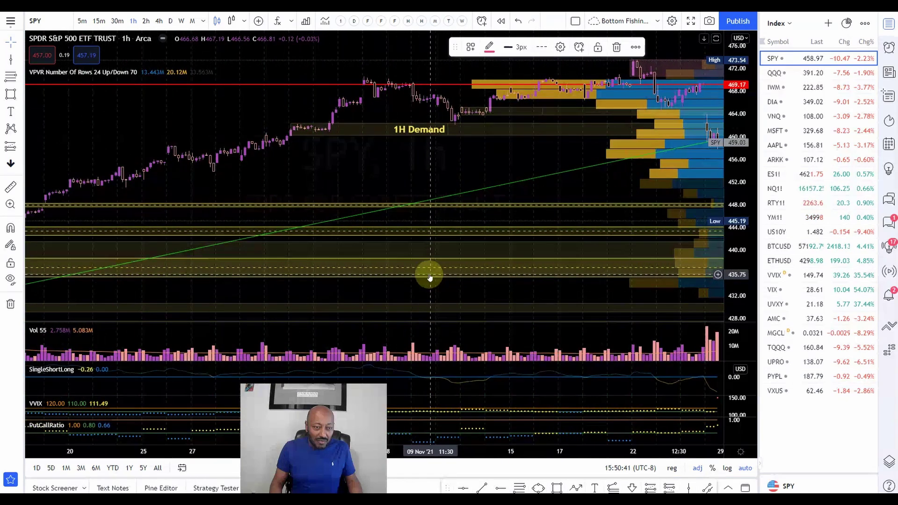
pyautogui.moveTo(325, 236); pyautogui.dragTo(514, 230)
pyautogui.moveTo(481, 187); pyautogui.dragTo(444, 181)
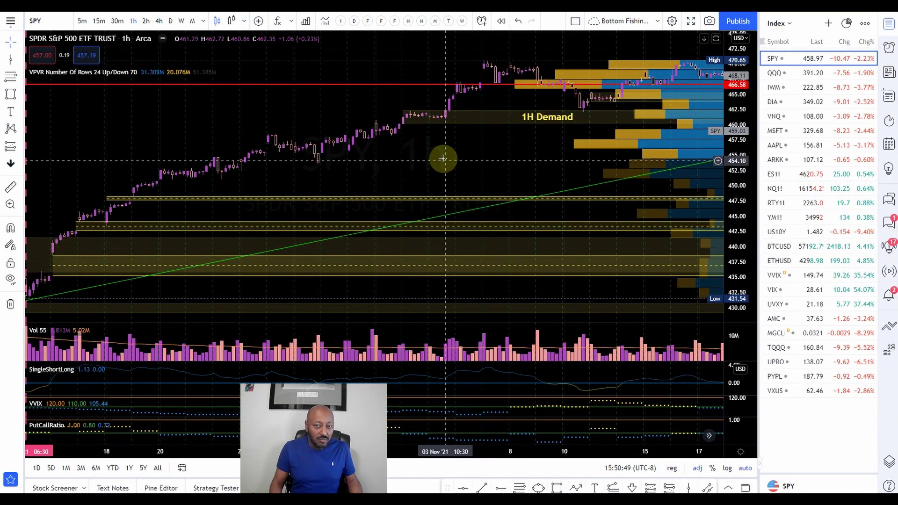
pyautogui.scroll(3, 443, 158)
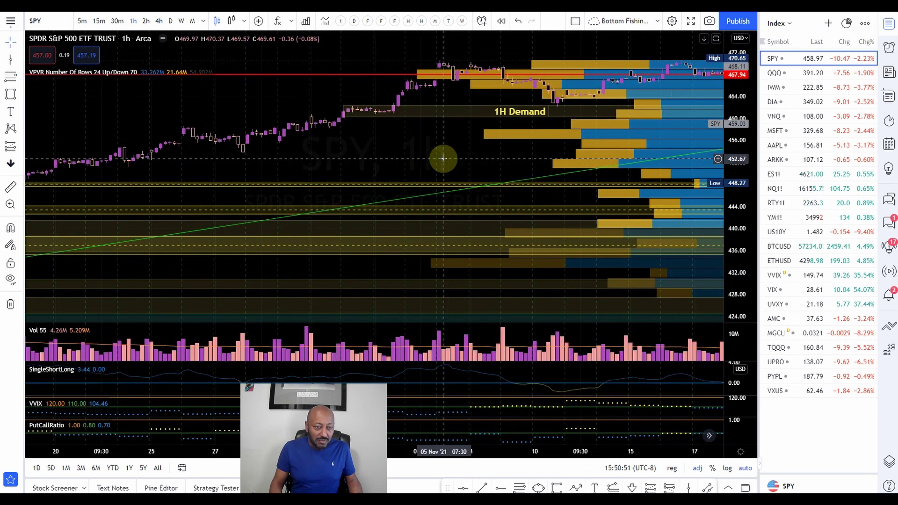
pyautogui.moveTo(444, 161); pyautogui.dragTo(394, 213)
pyautogui.moveTo(349, 180)
pyautogui.mouseDown()
pyautogui.moveTo(455, 187)
pyautogui.moveTo(364, 175)
pyautogui.mouseUp()
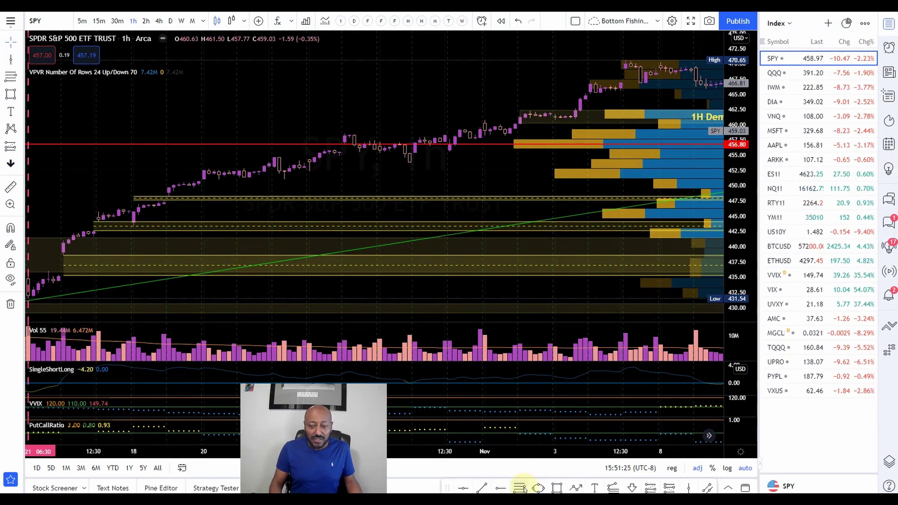
pyautogui.moveTo(29, 297)
pyautogui.mouseDown()
pyautogui.moveTo(84, 257)
pyautogui.moveTo(296, 173)
pyautogui.moveTo(351, 133)
pyautogui.mouseUp()
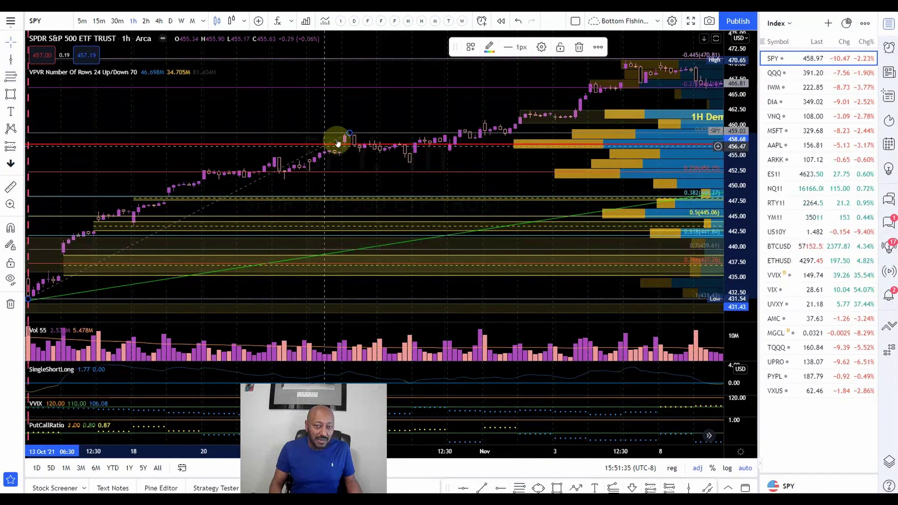
pyautogui.moveTo(350, 133); pyautogui.dragTo(631, 61)
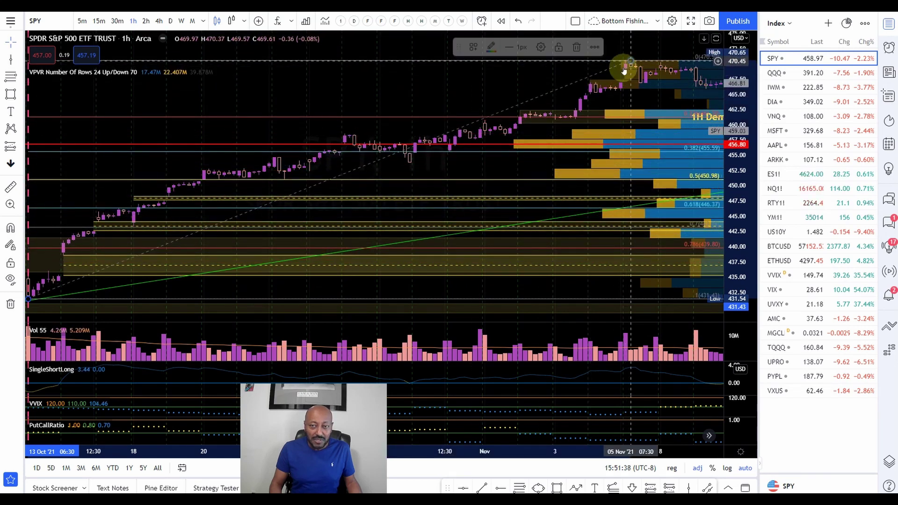
# Step: Move the Fibonacci retracement's upper anchor to the 22 Nov 2021 high at about 473.75
pyautogui.click(509, 88)
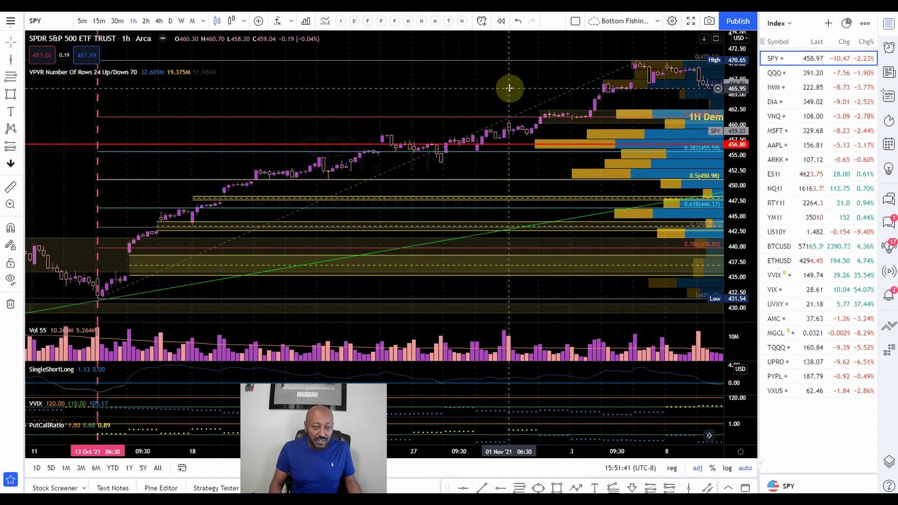
pyautogui.scroll(-2, 510, 87)
pyautogui.scroll(-2, 510, 87)
pyautogui.moveTo(481, 88); pyautogui.dragTo(297, 70)
pyautogui.hscroll(5, 531, 168)
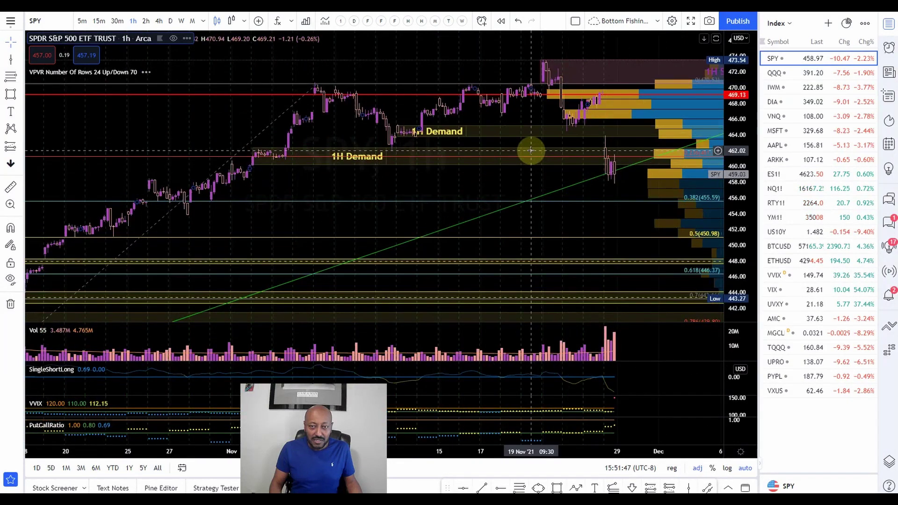
pyautogui.scroll(-3, 429, 187)
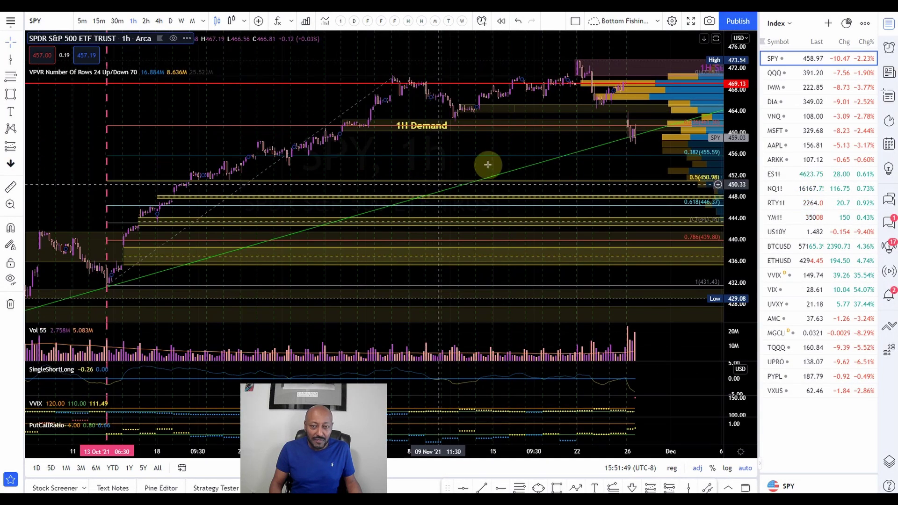
pyautogui.moveTo(455, 144); pyautogui.dragTo(407, 154)
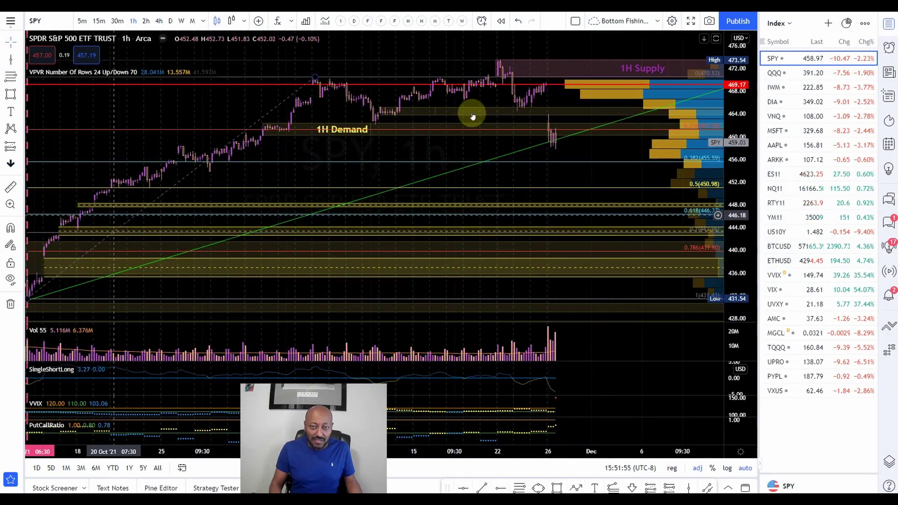
pyautogui.click(355, 131)
pyautogui.click(302, 97)
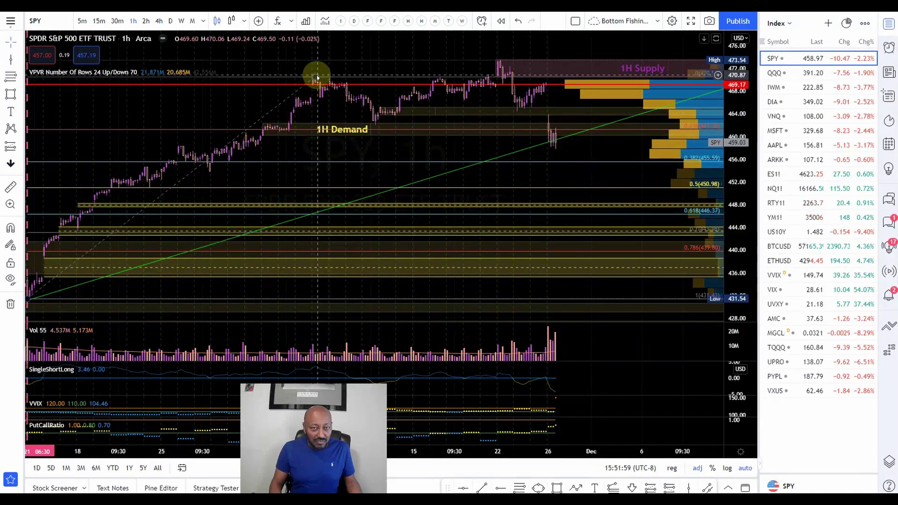
pyautogui.moveTo(317, 79)
pyautogui.mouseDown()
pyautogui.moveTo(487, 55)
pyautogui.moveTo(505, 60)
pyautogui.moveTo(497, 61)
pyautogui.mouseUp()
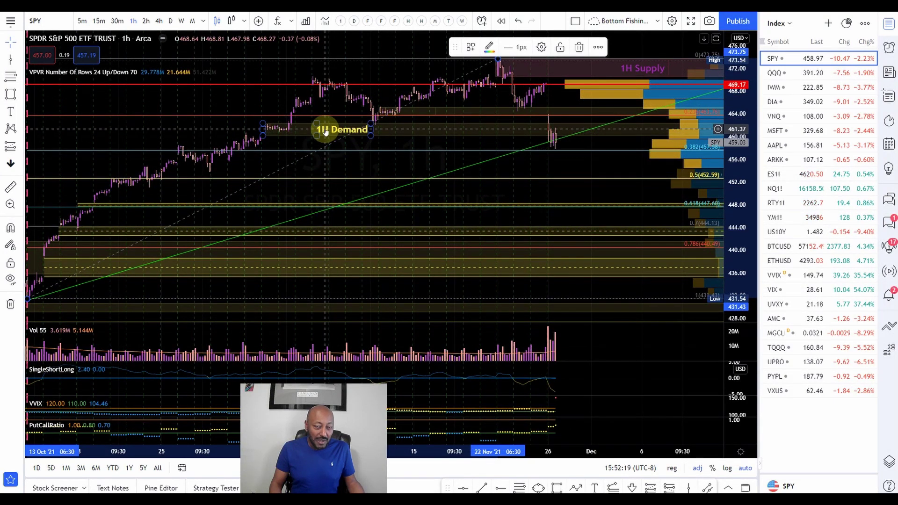
# Step: Examine the adjusted retracement levels against the 1H Demand zones, the 1H Supply zone and the late-November drop
pyautogui.click(132, 233)
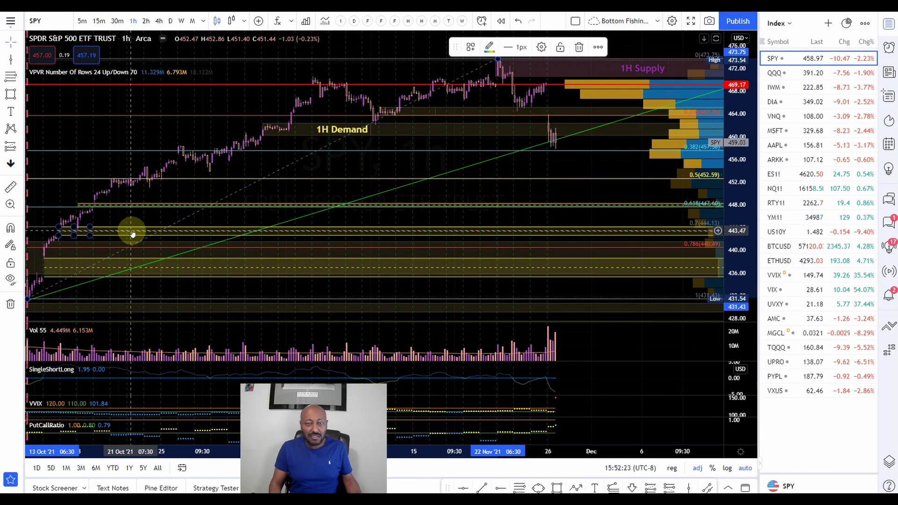
pyautogui.click(365, 147)
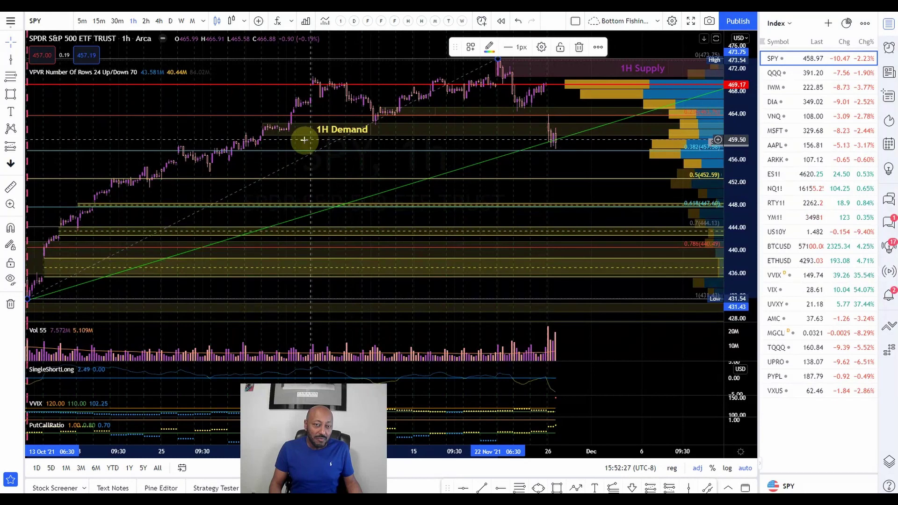
pyautogui.click(320, 127)
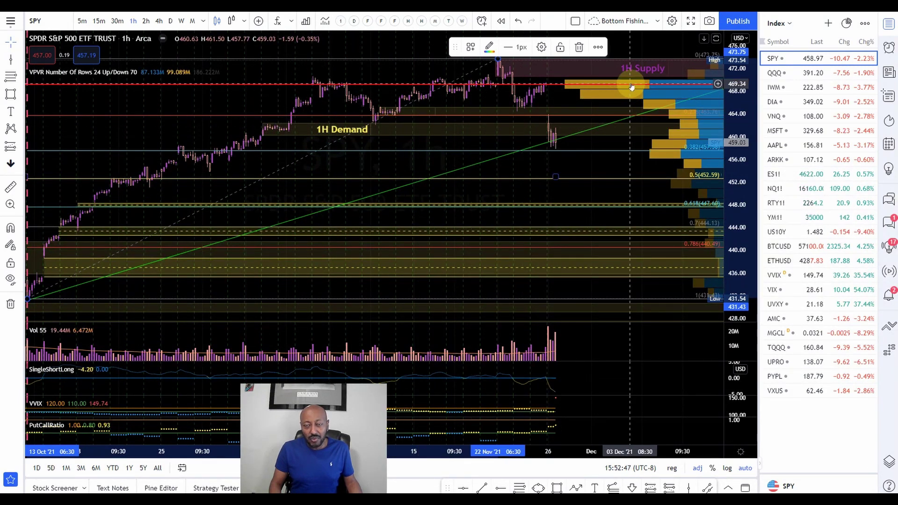
pyautogui.click(393, 130)
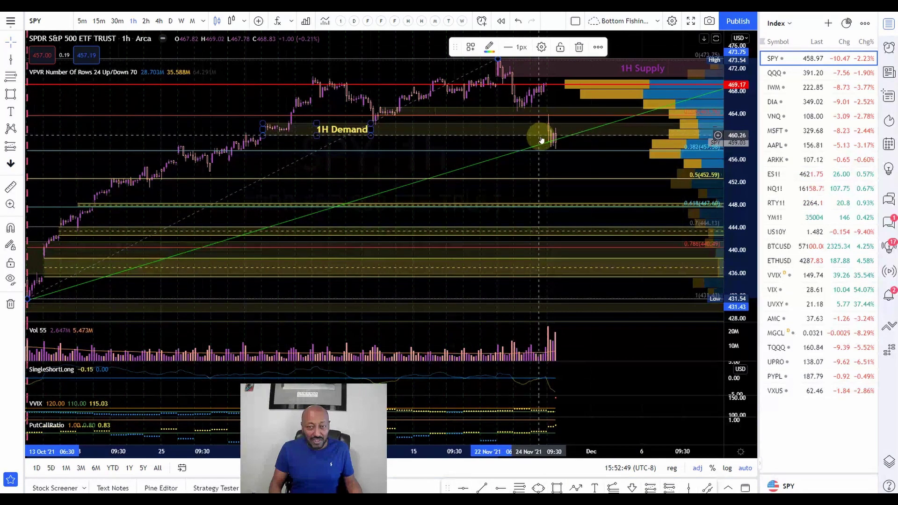
pyautogui.click(581, 88)
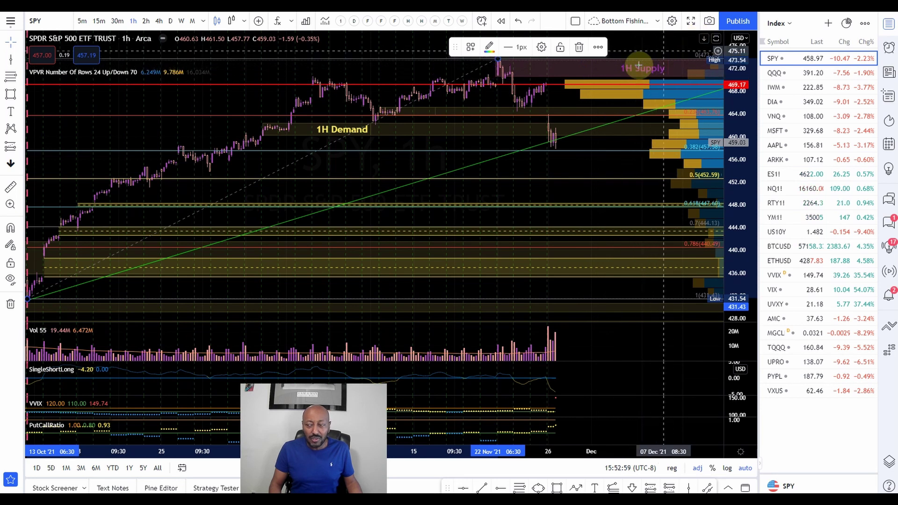
pyautogui.click(557, 69)
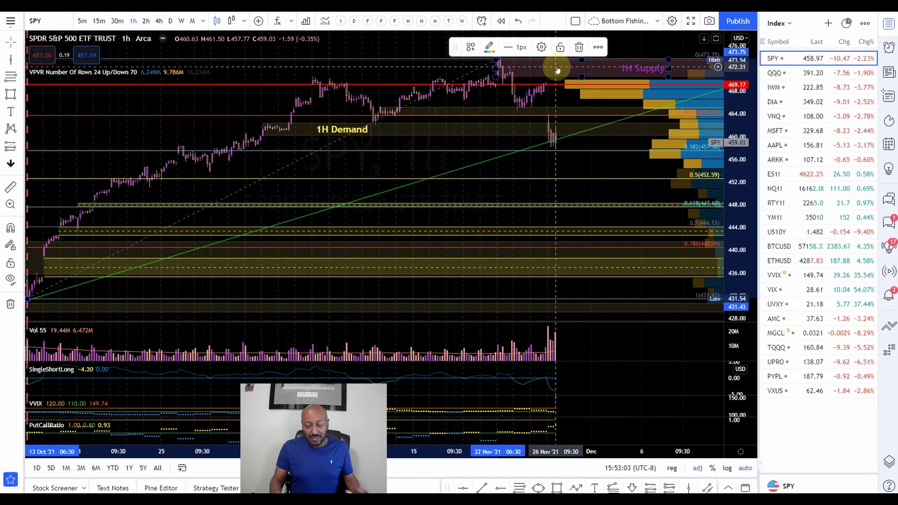
pyautogui.click(553, 124)
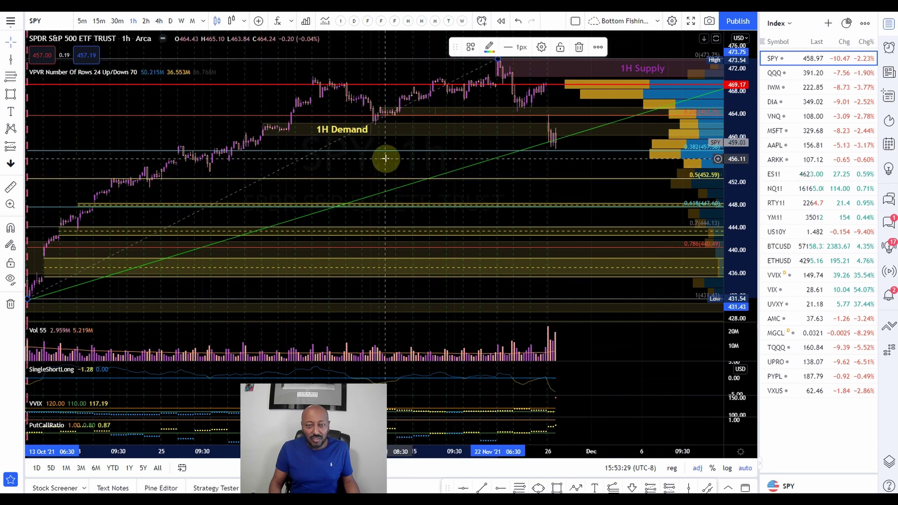
# Step: Delete the Fibonacci retracement from the SPY chart
pyautogui.click(579, 47)
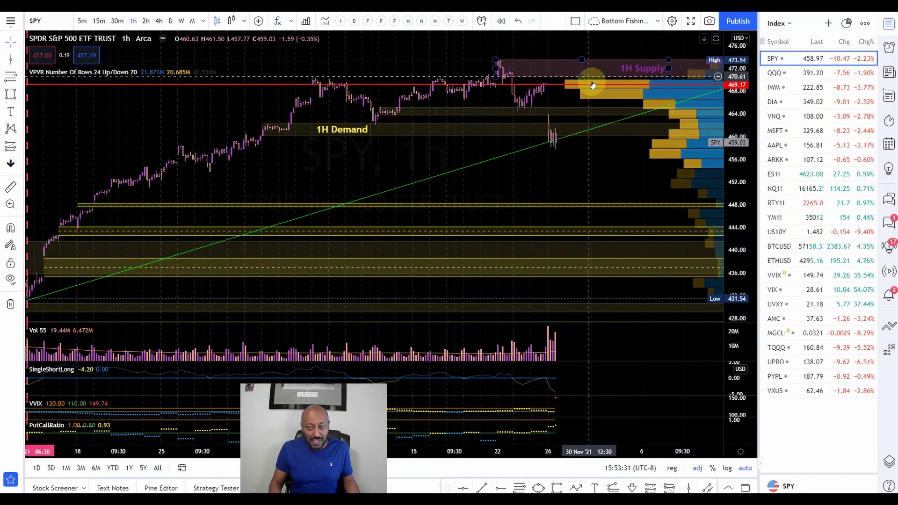